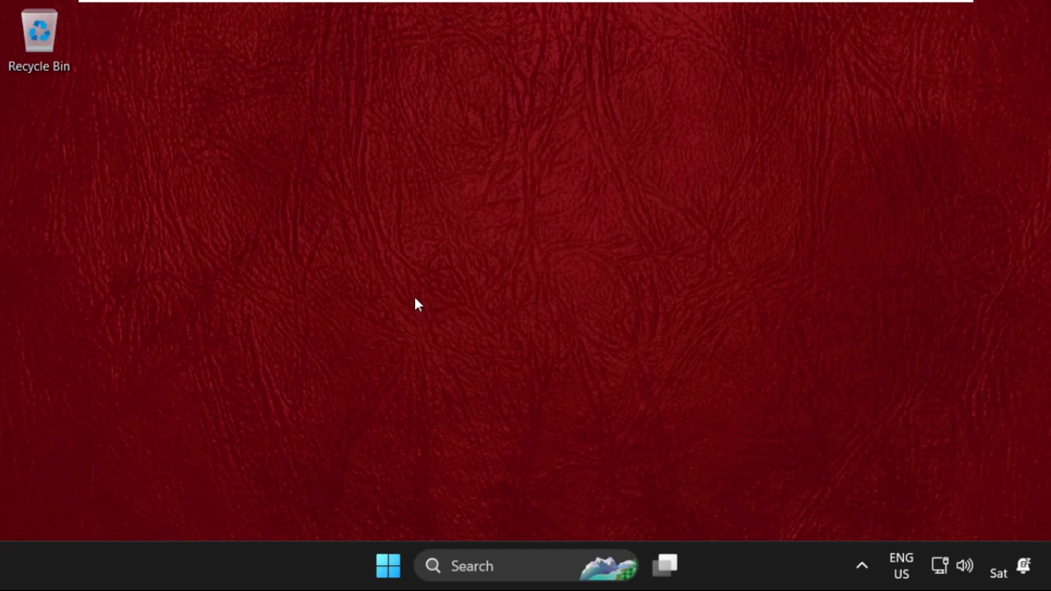
# Step: Search Windows for 'device' and launch Device Manager from the results
pyautogui.click(466, 565)
pyautogui.write('device')
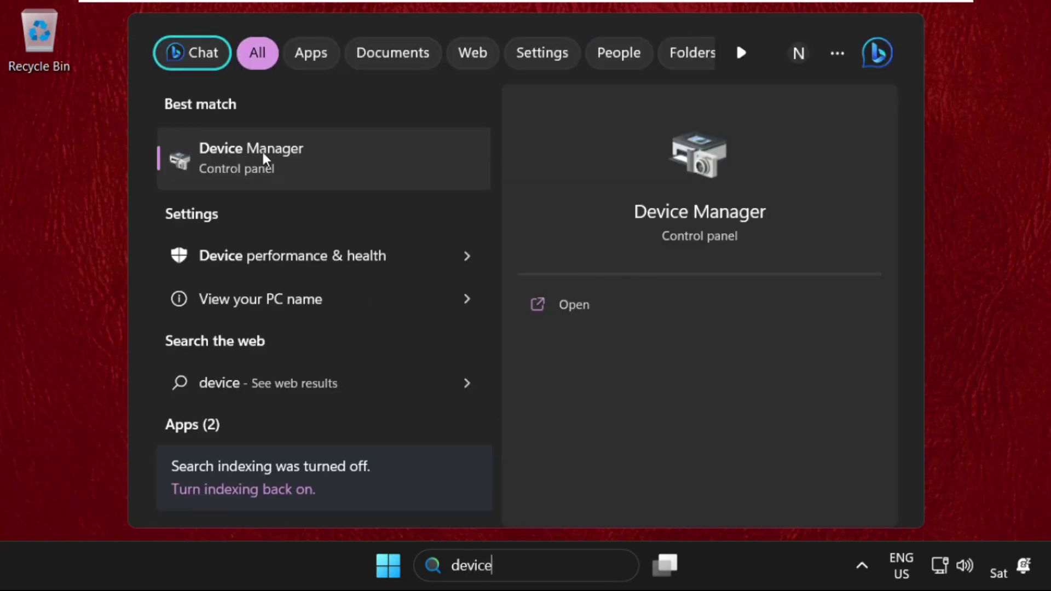
pyautogui.click(262, 150)
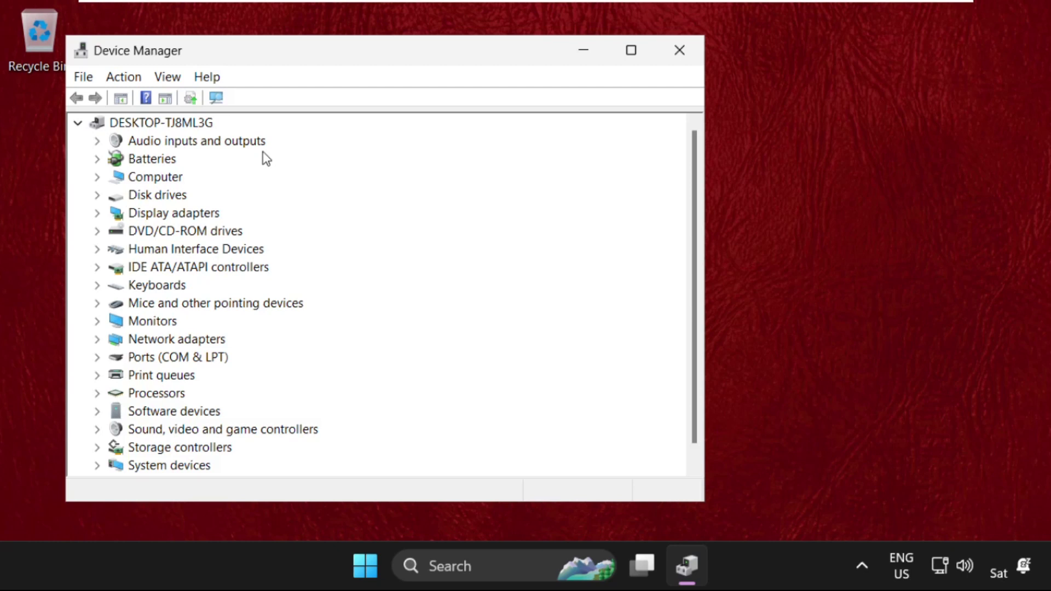
# Step: Open Properties for the Intel(R) 82574L Gigabit Network Connection under Network adapters
pyautogui.moveTo(249, 62); pyautogui.dragTo(399, 66)
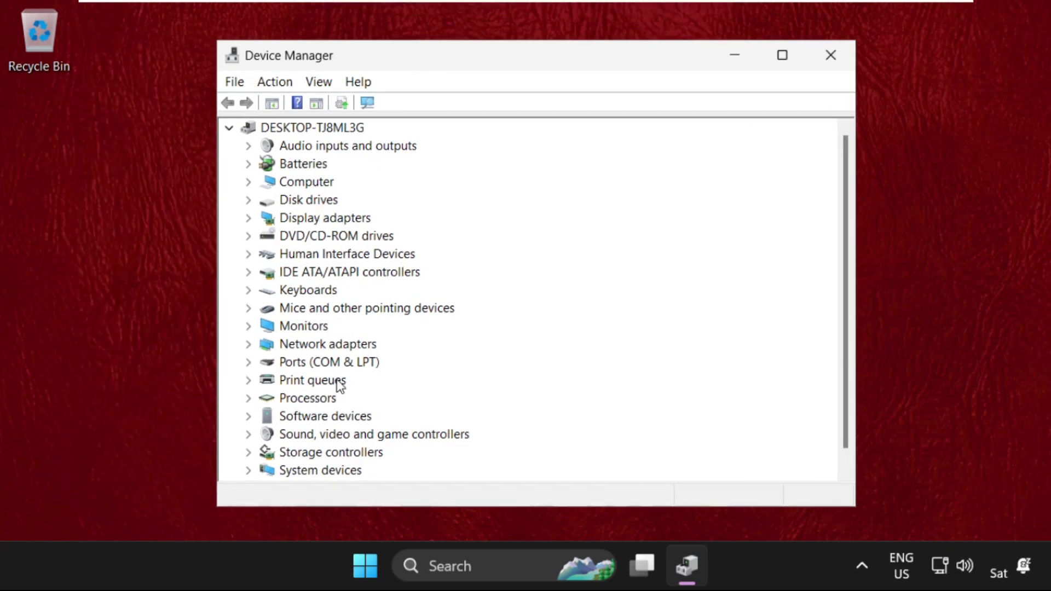
pyautogui.click(248, 345)
pyautogui.rightClick(330, 327)
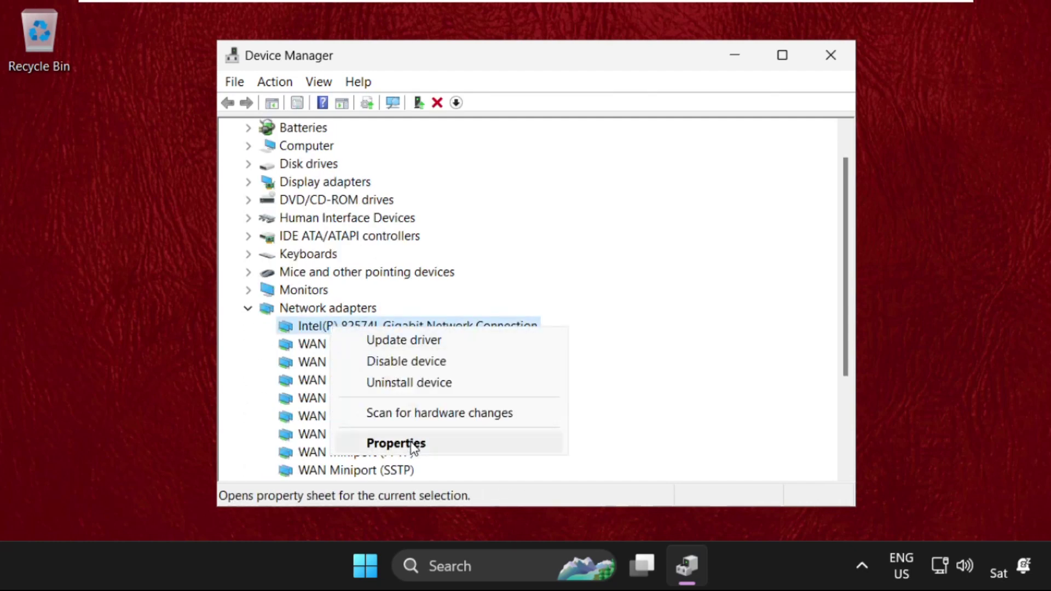
pyautogui.click(412, 444)
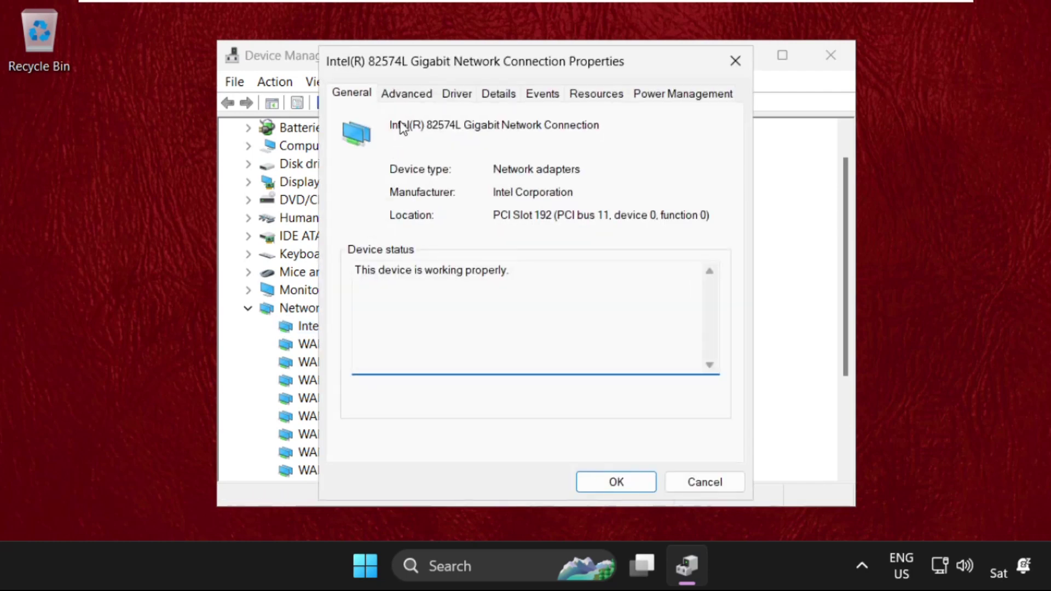
# Step: Search automatically for a driver for the Intel adapter; the best driver is already installed
pyautogui.click(465, 96)
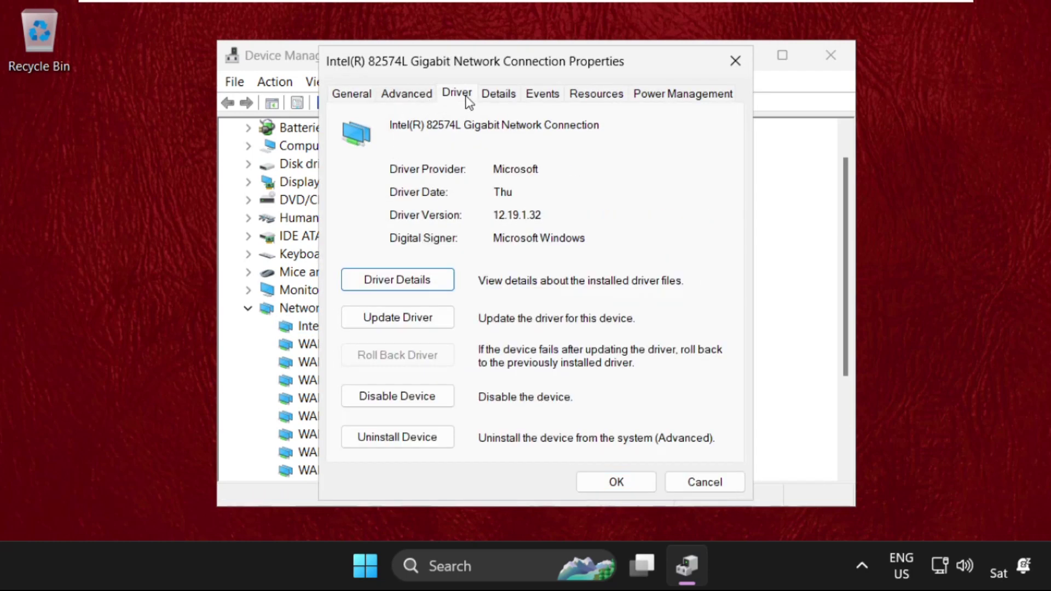
pyautogui.click(414, 323)
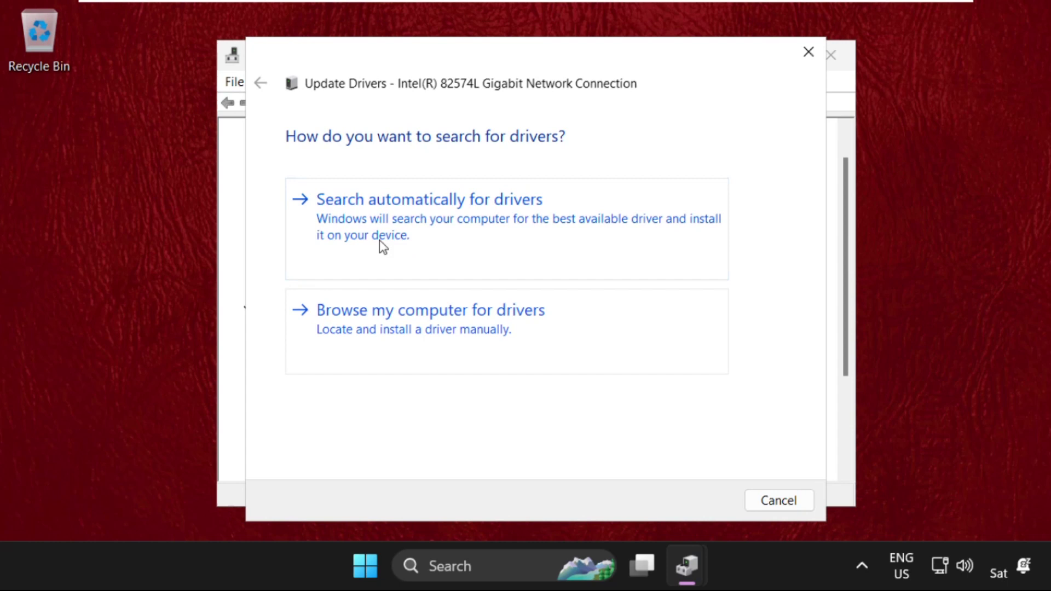
pyautogui.click(415, 226)
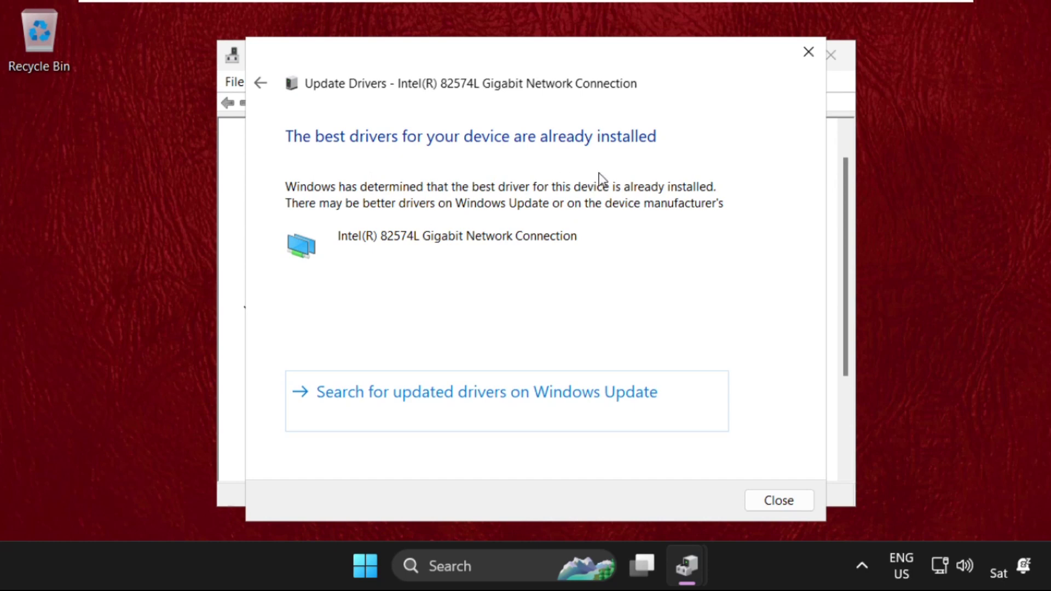
pyautogui.click(777, 504)
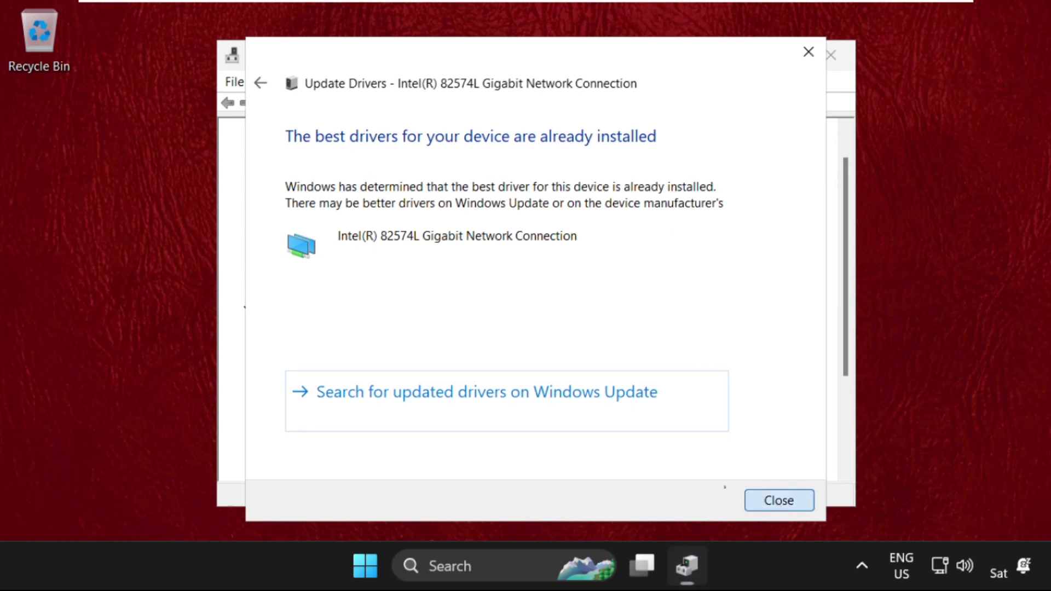
# Step: Reinstall the Intel adapter driver by picking the compatible Intel model from the local driver list
pyautogui.click(412, 323)
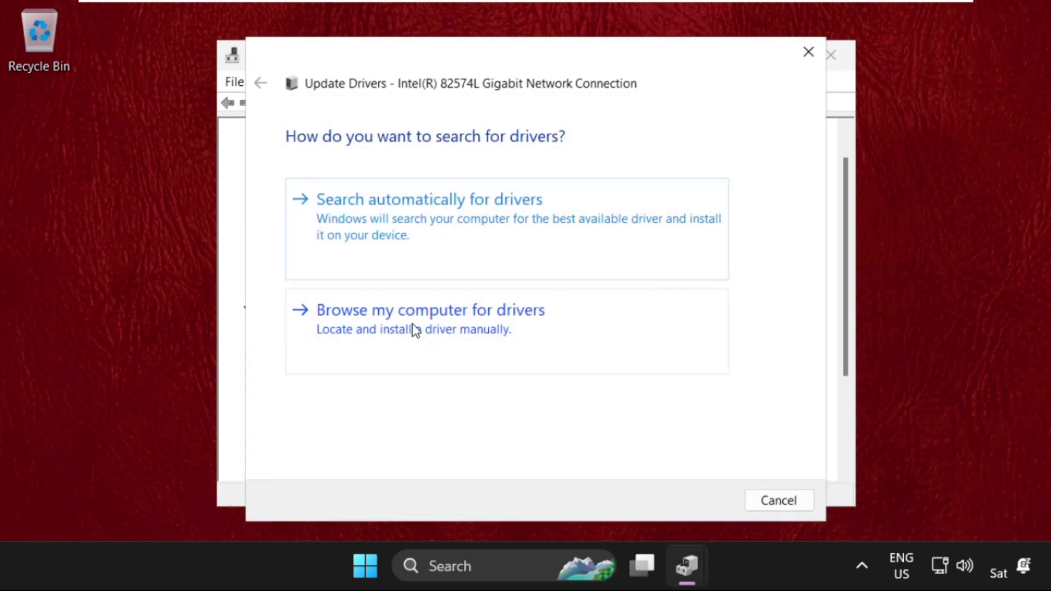
pyautogui.click(376, 332)
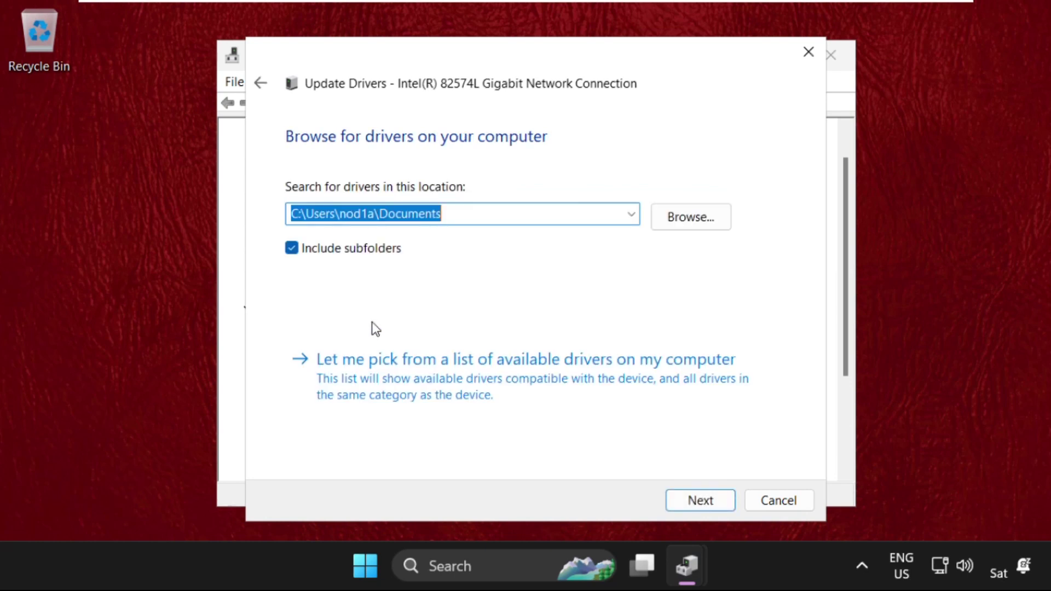
pyautogui.click(394, 376)
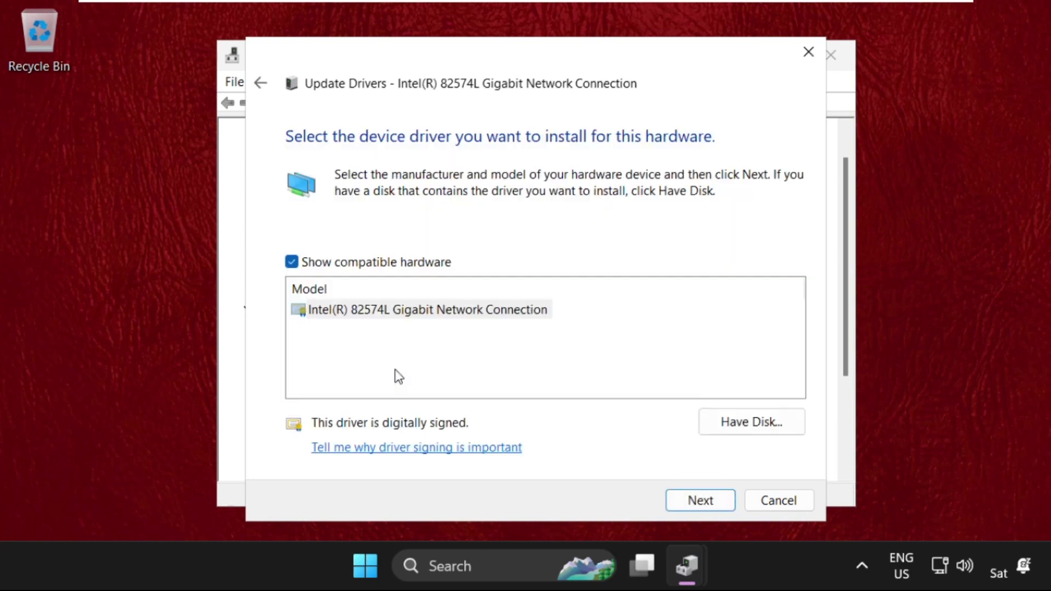
pyautogui.click(379, 313)
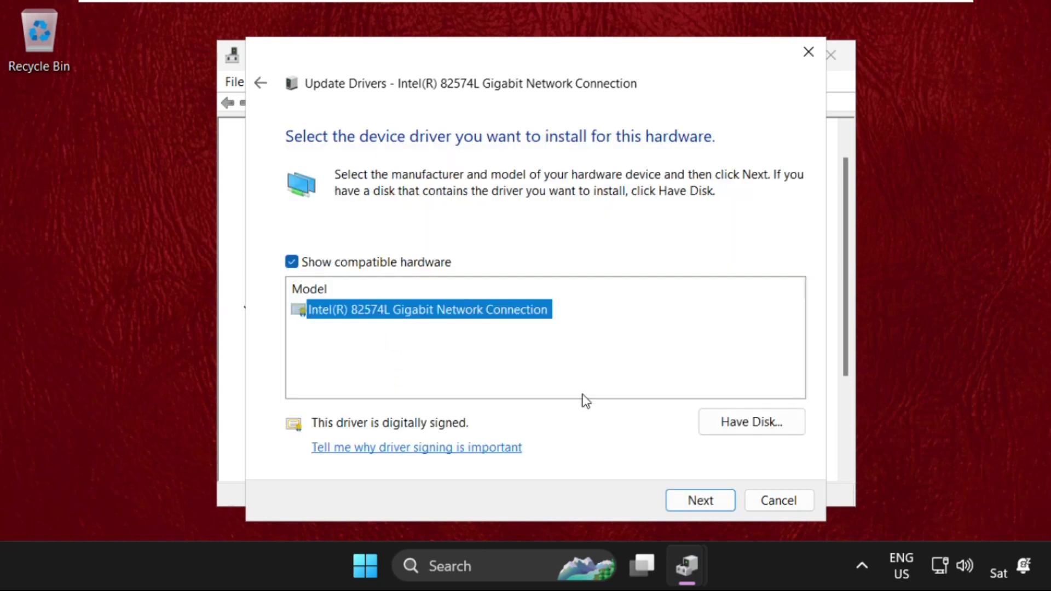
pyautogui.click(693, 505)
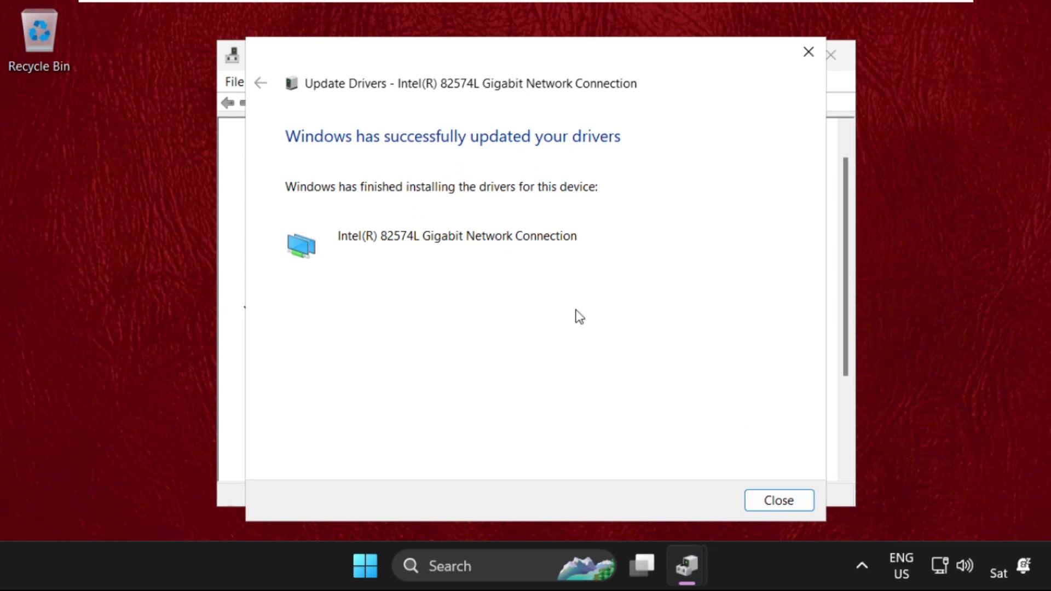
# Step: Close the driver wizard, adapter properties and Device Manager, then launch Settings via 'sett' search
pyautogui.click(816, 61)
pyautogui.click(734, 62)
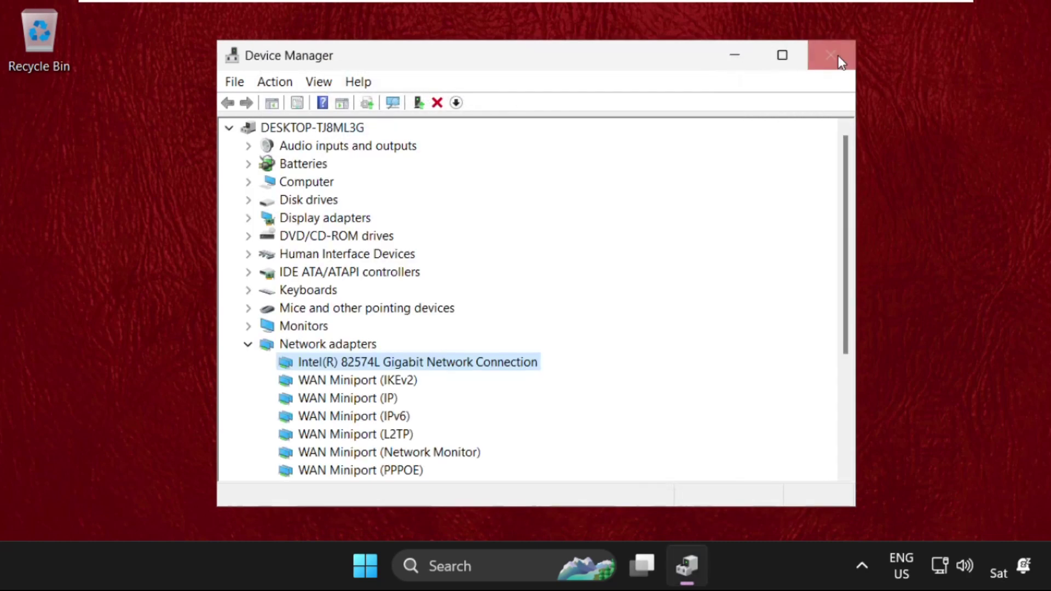
pyautogui.click(838, 55)
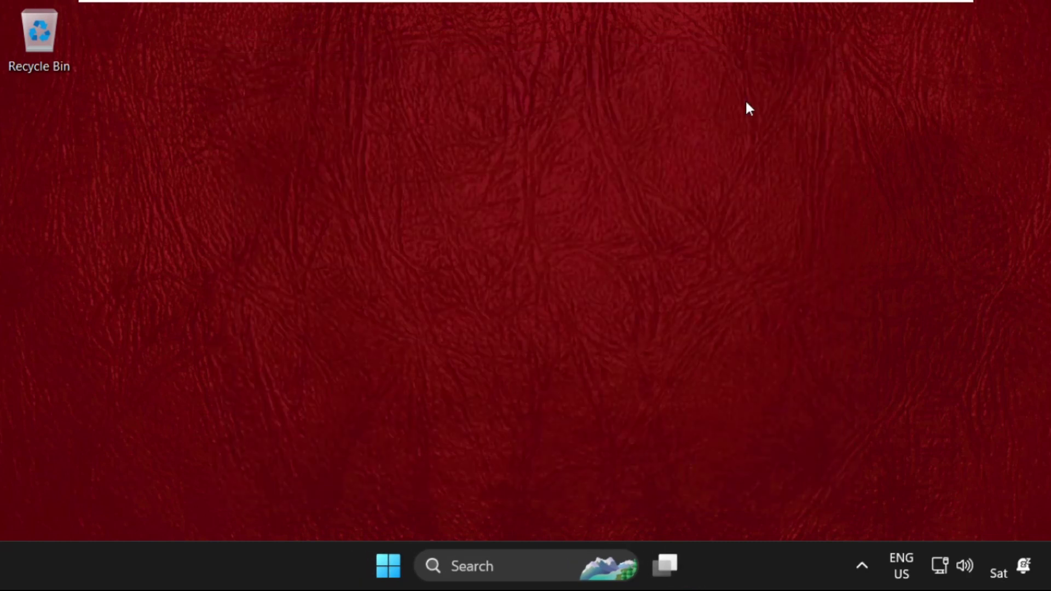
pyautogui.click(509, 565)
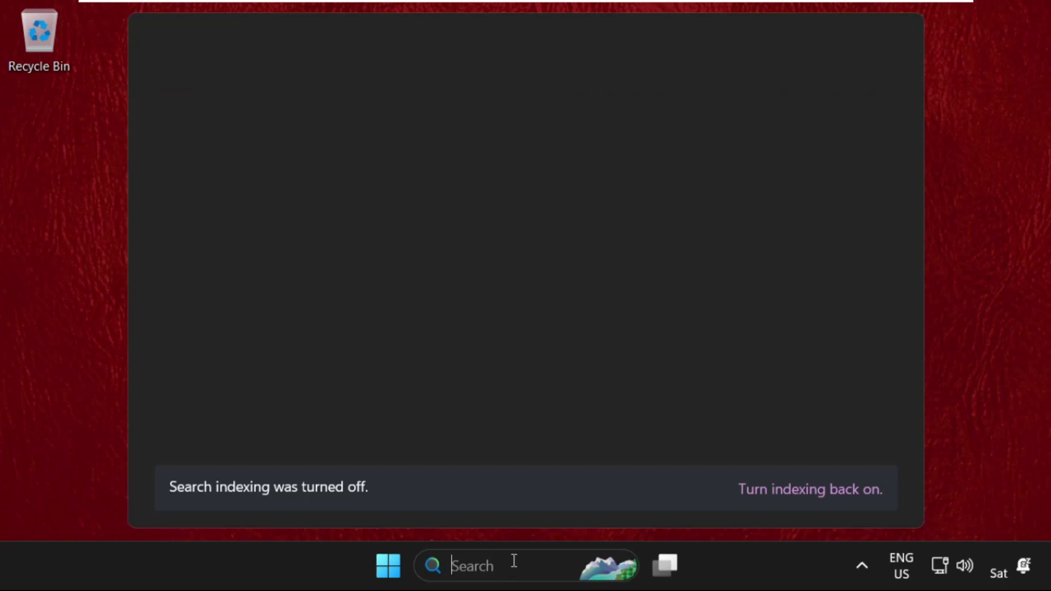
pyautogui.write('sett')
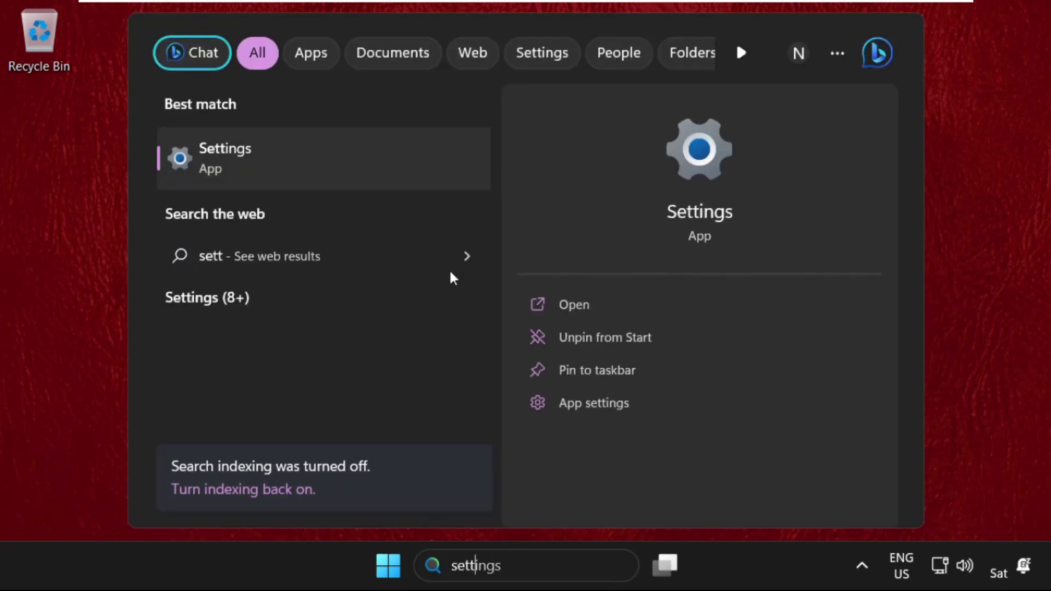
pyautogui.click(300, 174)
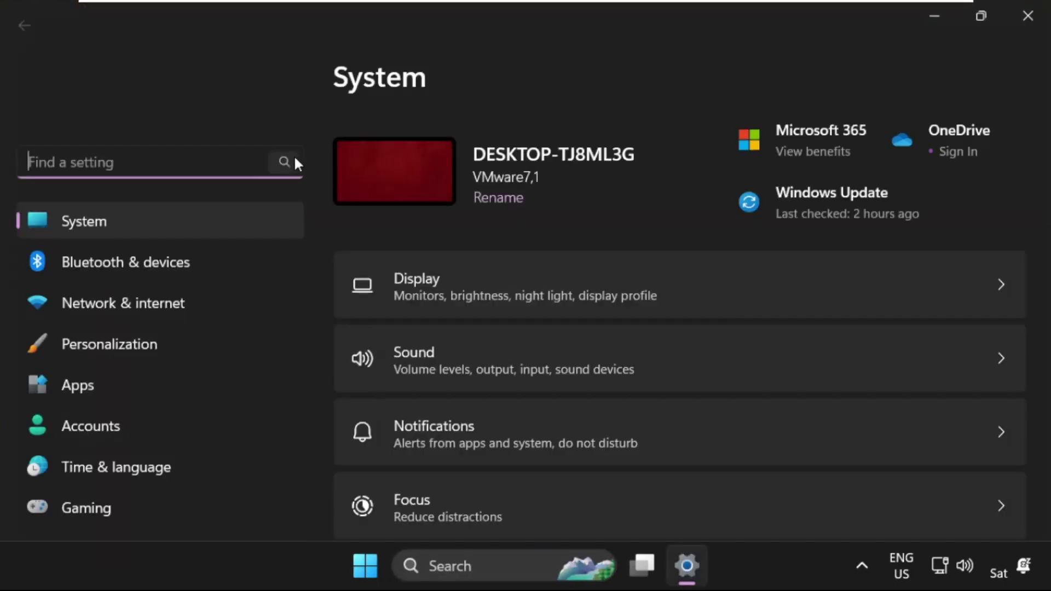
# Step: Go to the Network & internet page and restore Settings to a smaller window
pyautogui.click(107, 303)
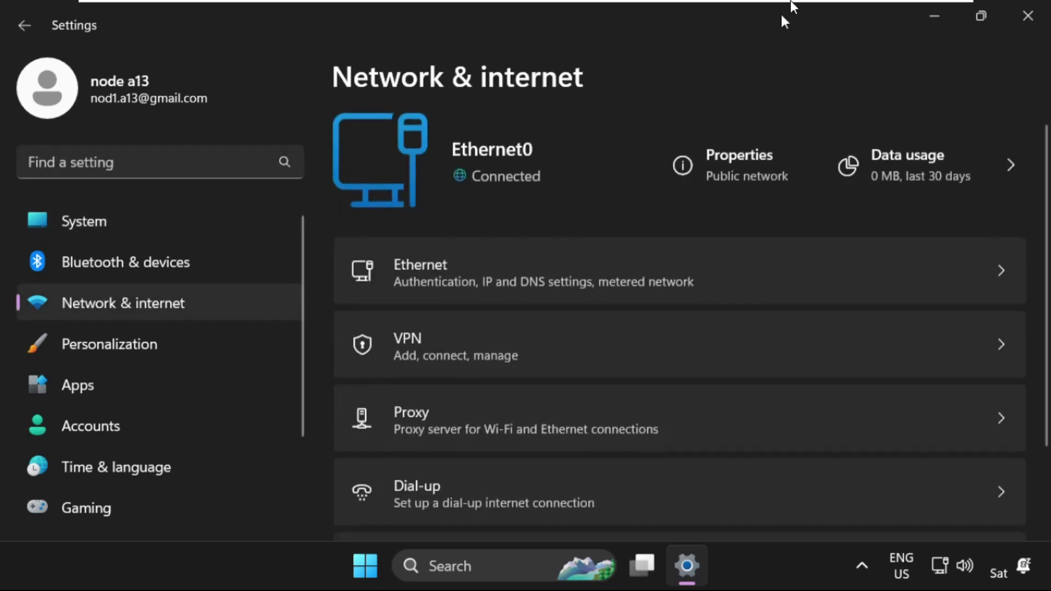
pyautogui.doubleClick(725, 25)
pyautogui.scroll(-5, 524, 332)
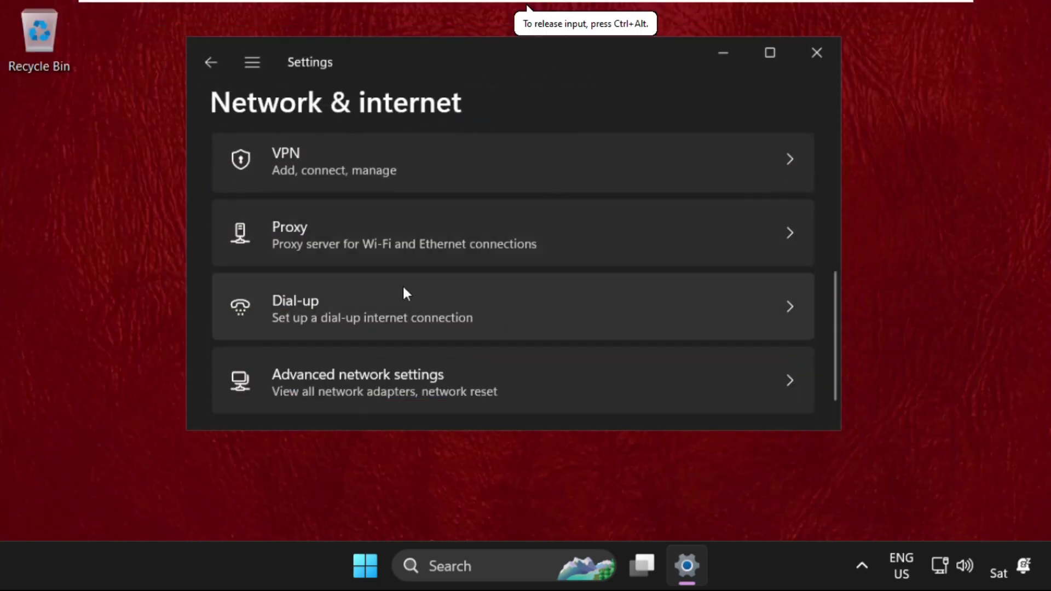
# Step: On the Proxy page, turn Automatically detect settings off and save Use setup script as Off
pyautogui.click(502, 246)
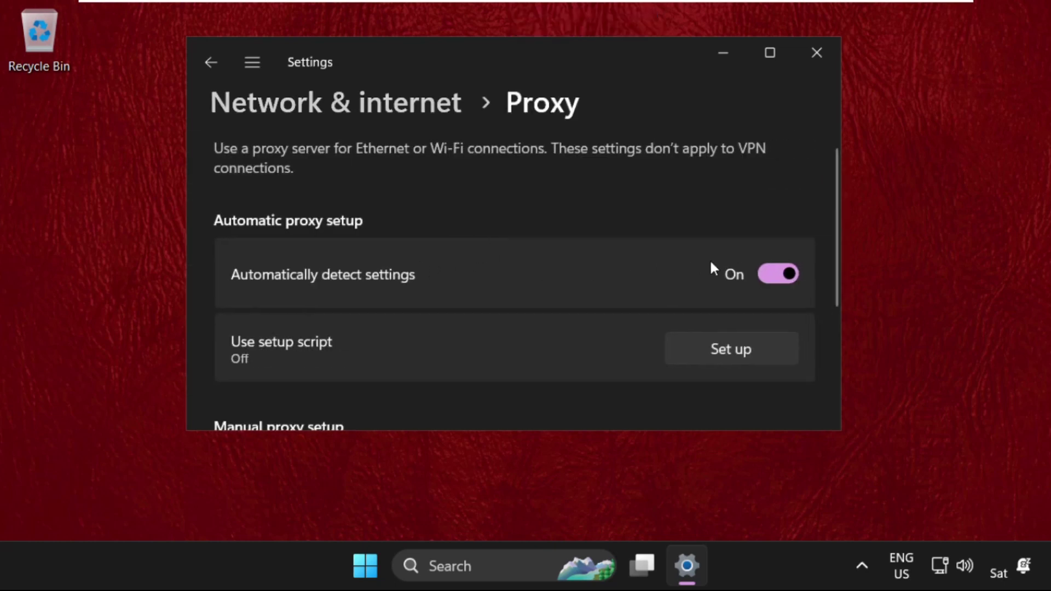
pyautogui.click(776, 275)
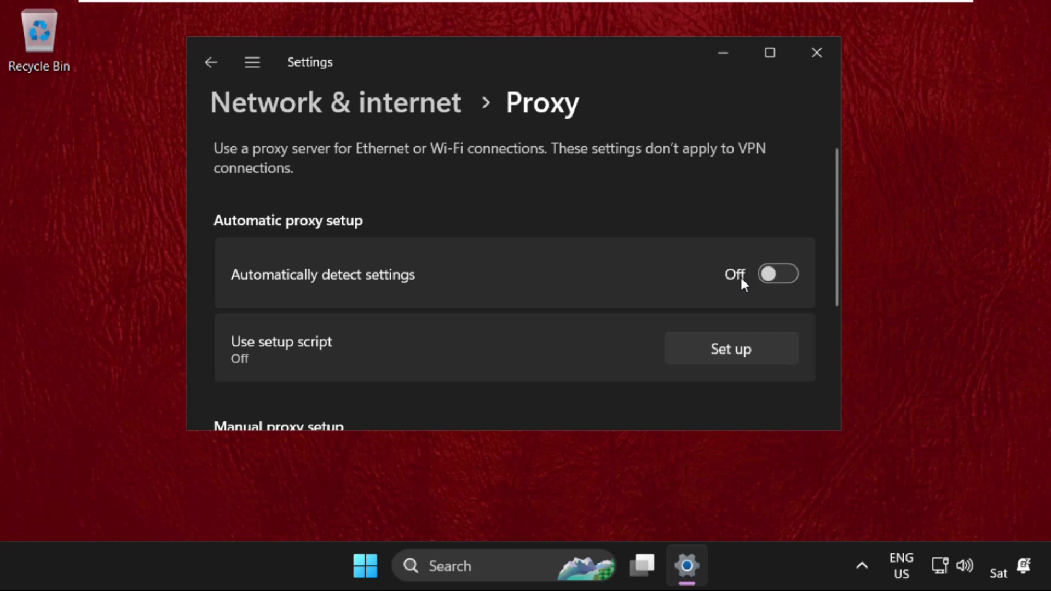
pyautogui.scroll(-1, 329, 312)
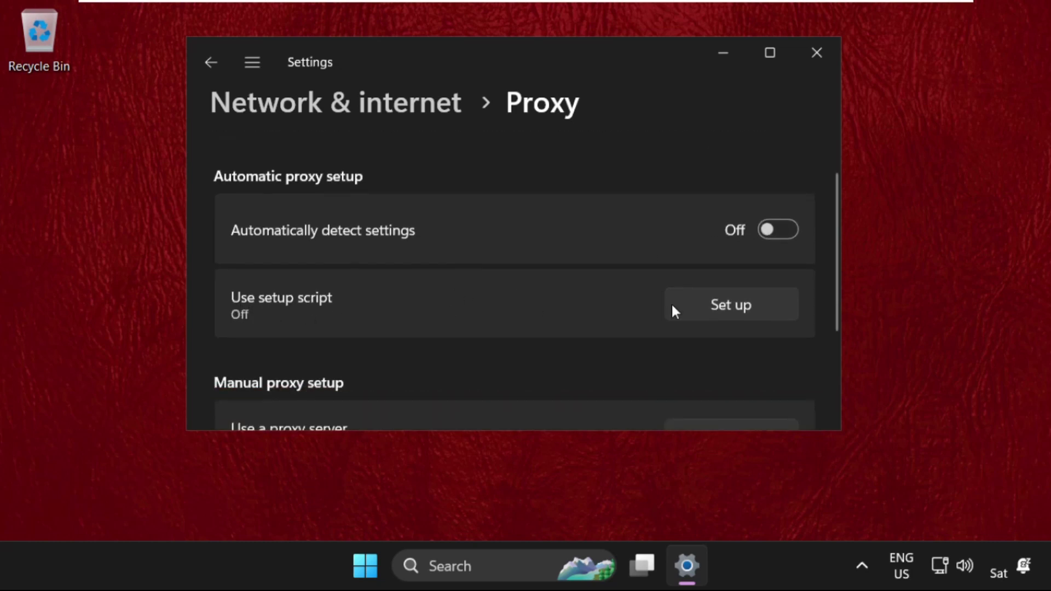
pyautogui.click(711, 307)
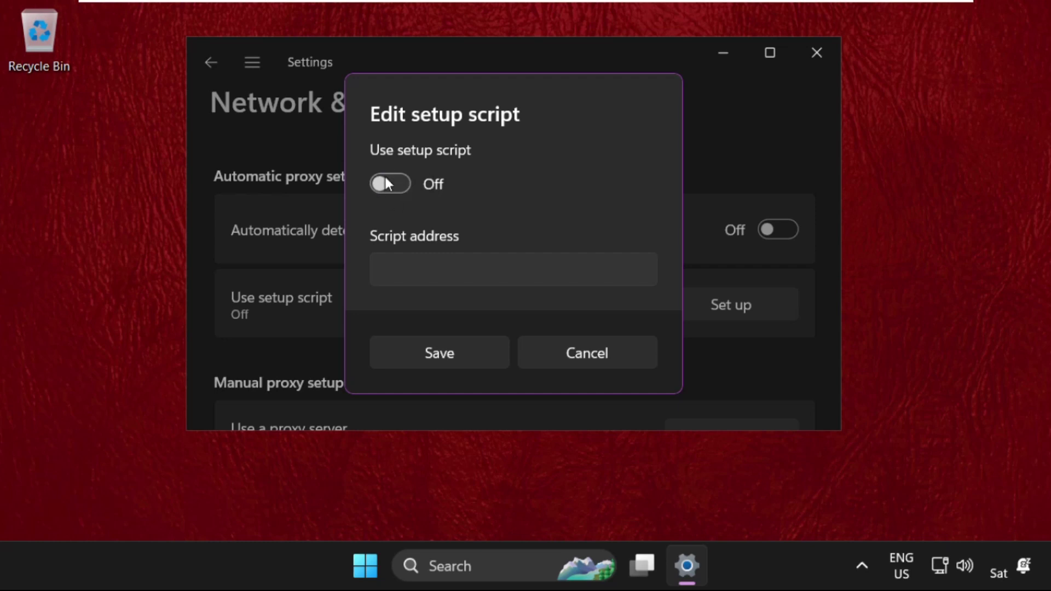
pyautogui.click(455, 353)
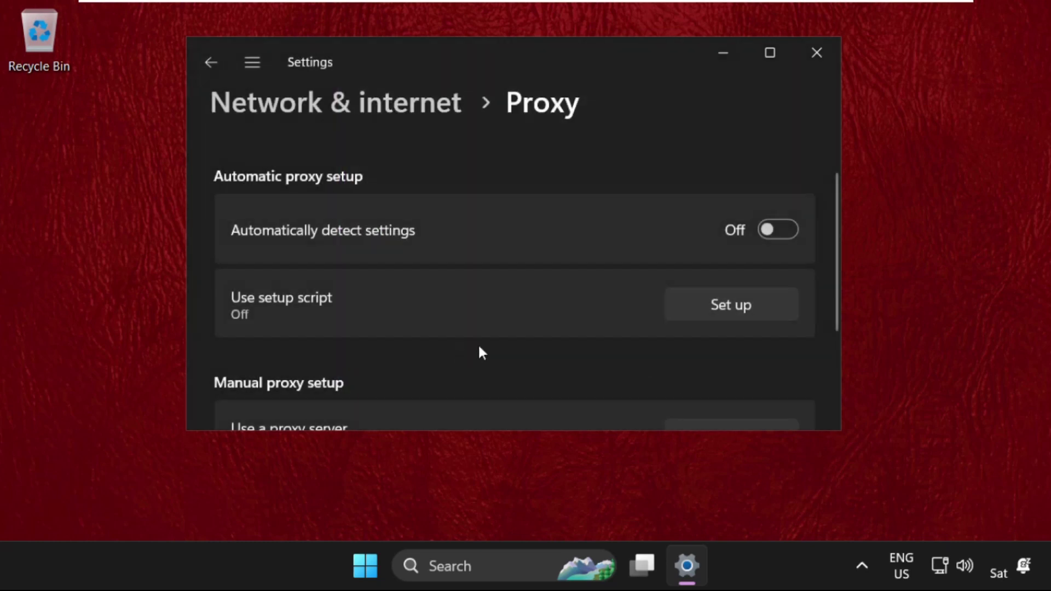
# Step: Save the manual proxy server setting left Off, then close Settings
pyautogui.scroll(-2, 427, 350)
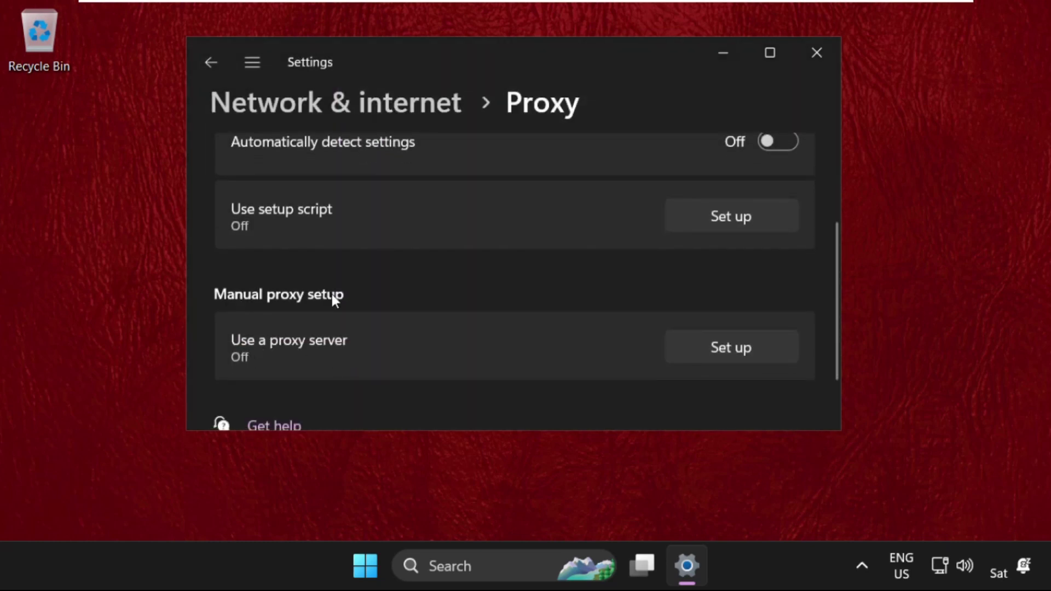
pyautogui.click(771, 348)
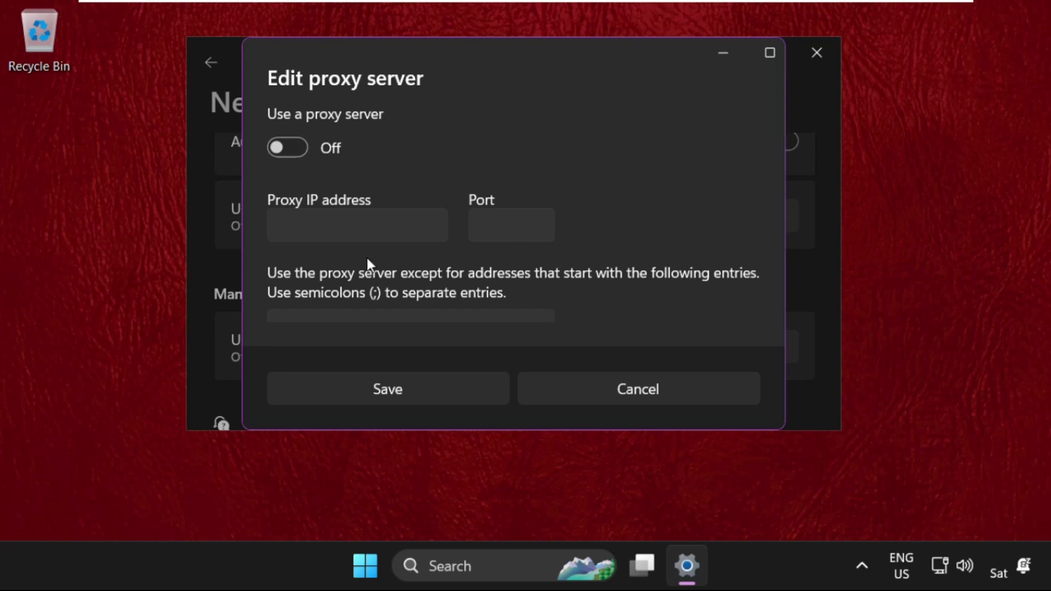
pyautogui.click(410, 387)
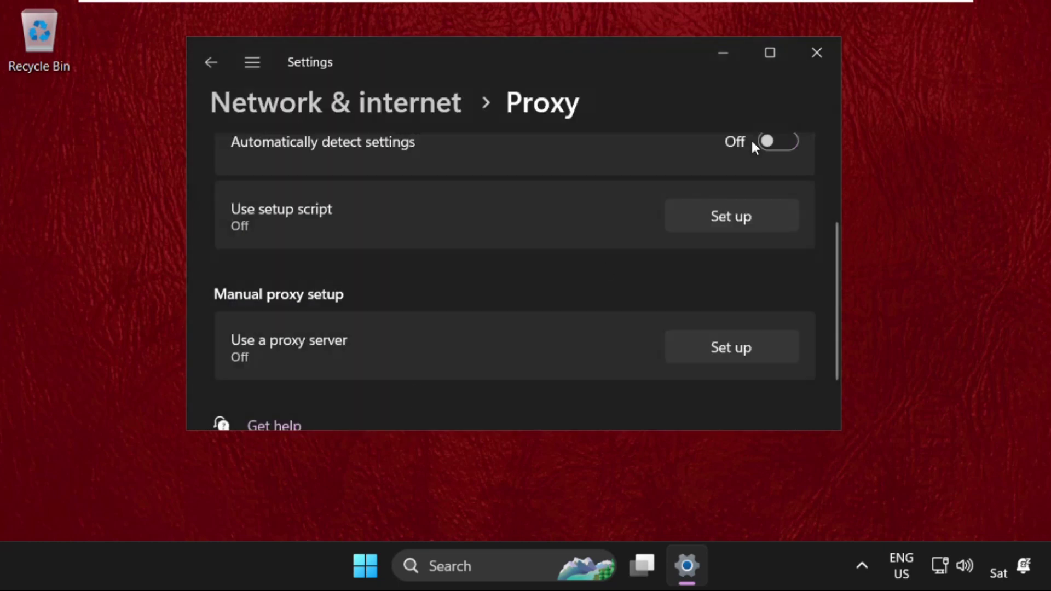
pyautogui.click(816, 54)
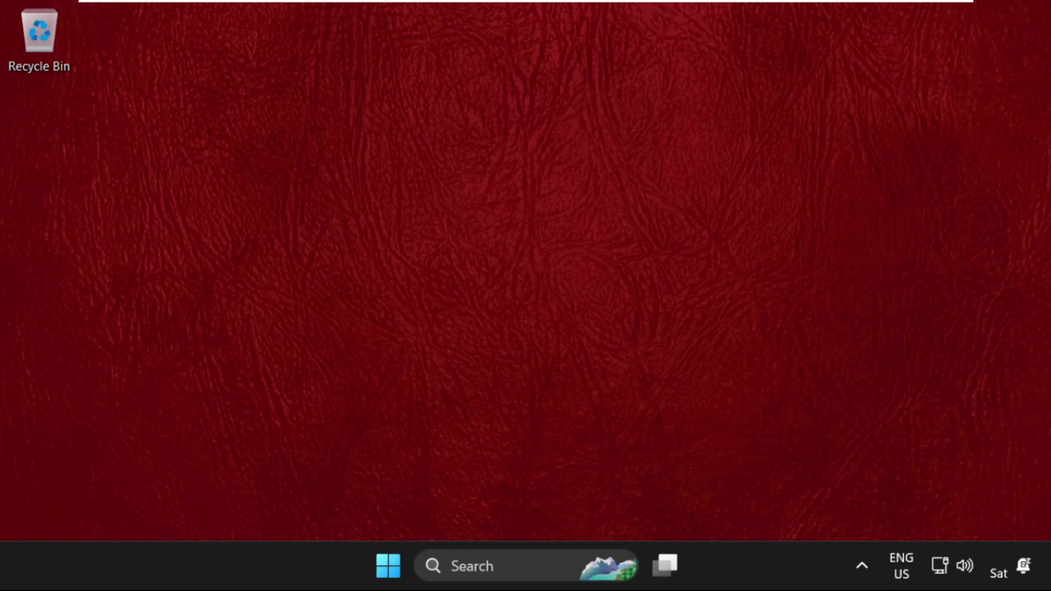
# Step: Reopen Settings via a 'sett' search and maximize its window
pyautogui.click(474, 569)
pyautogui.write('sett')
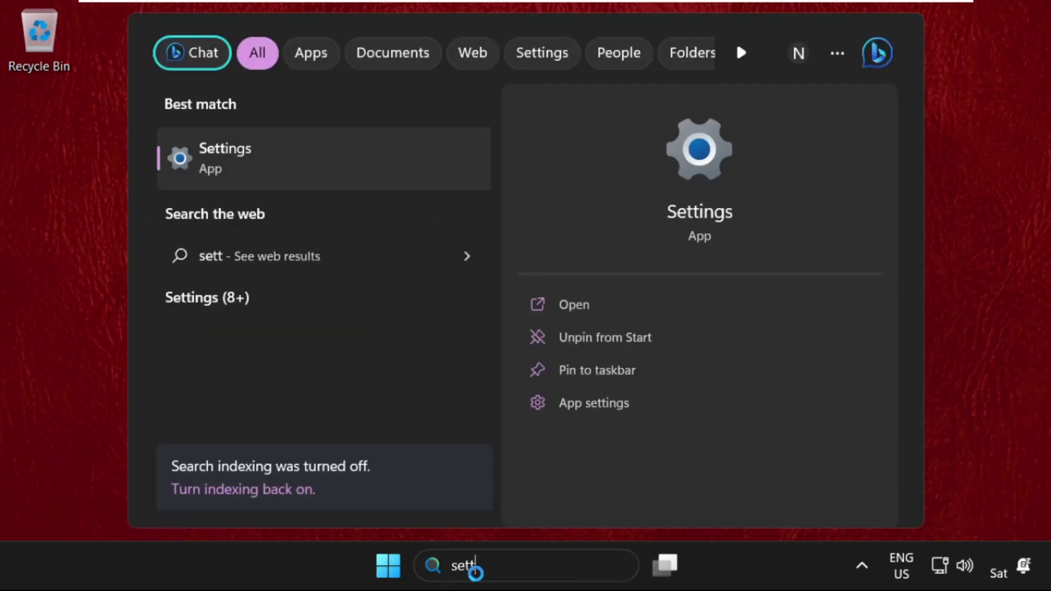
pyautogui.click(303, 180)
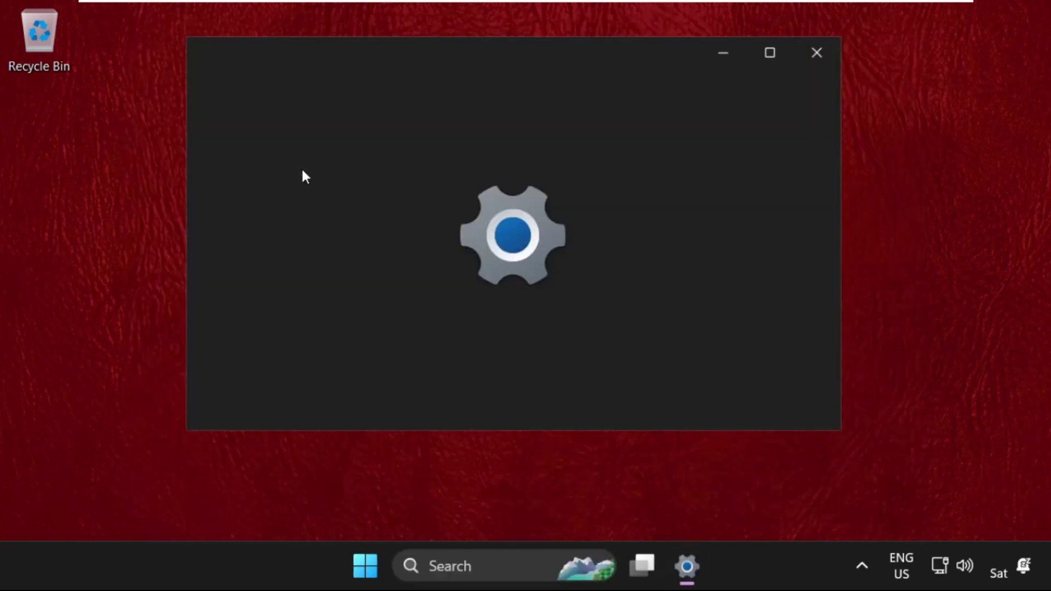
pyautogui.doubleClick(498, 57)
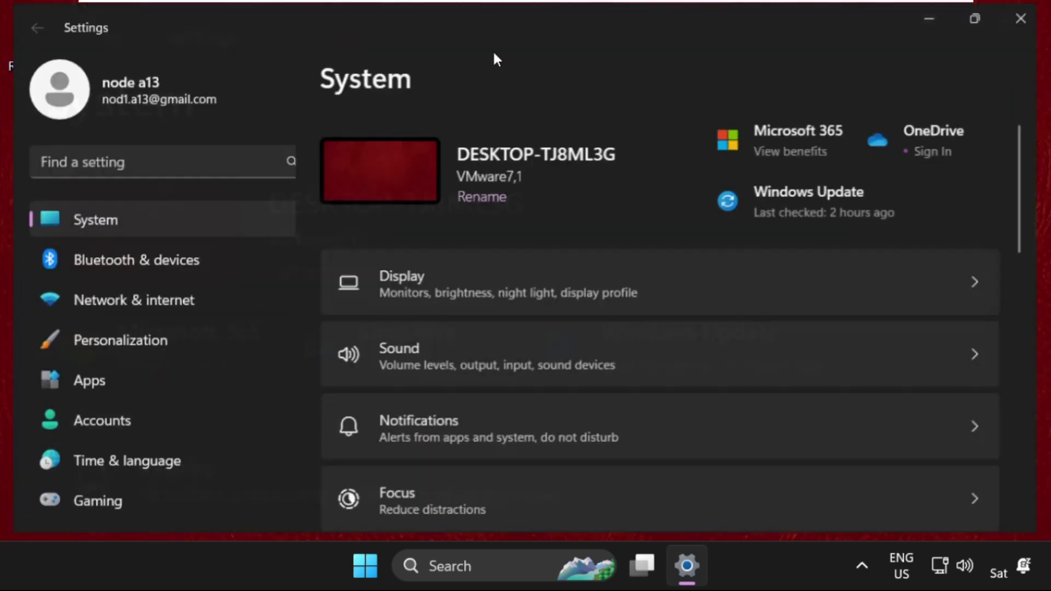
# Step: Navigate to Network & internet > Advanced network settings to reach Network reset
pyautogui.click(124, 302)
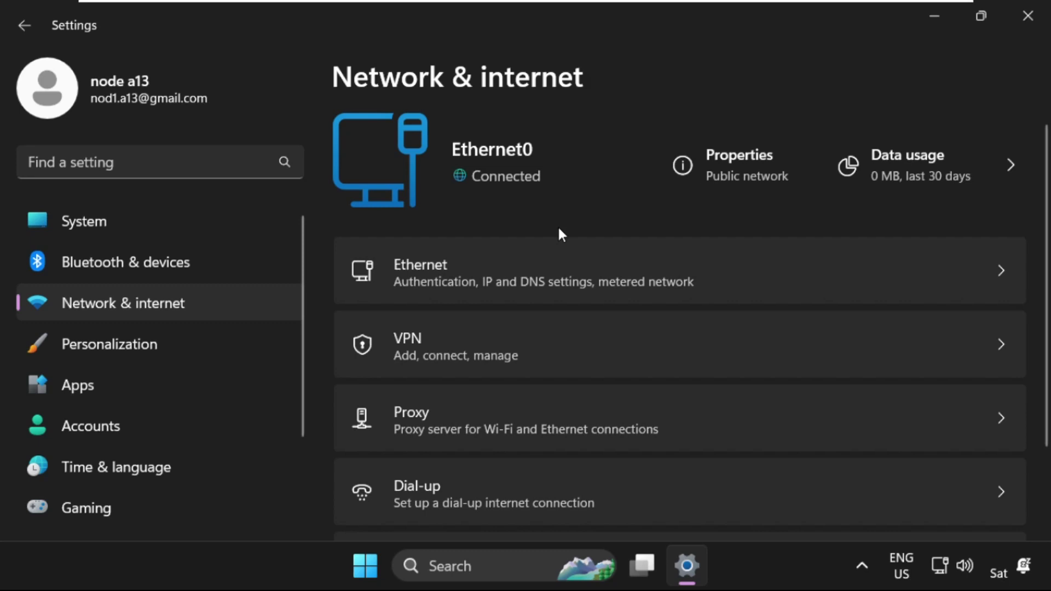
pyautogui.scroll(-2, 557, 235)
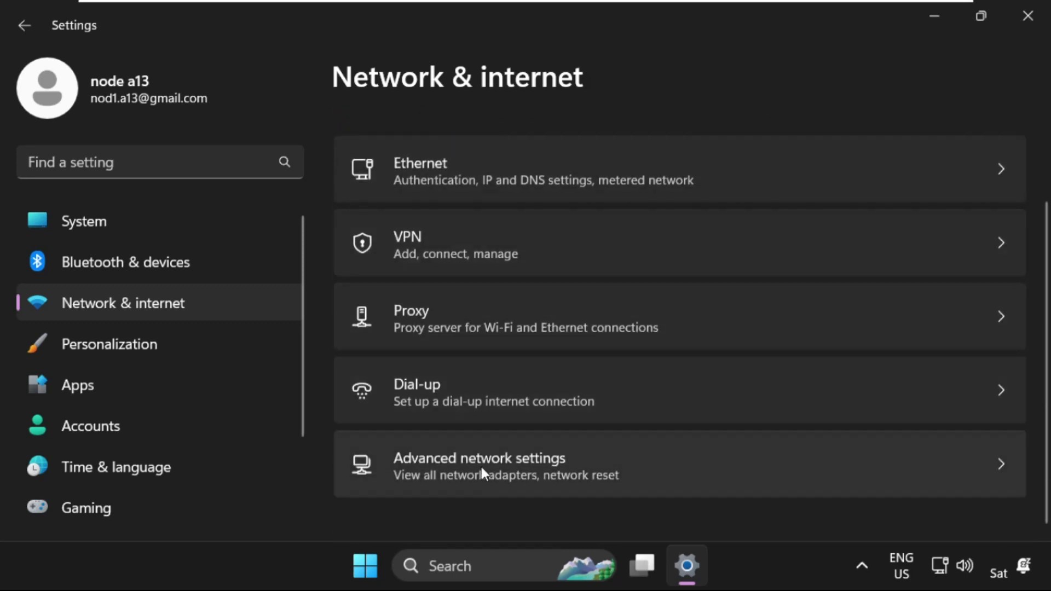
pyautogui.click(481, 468)
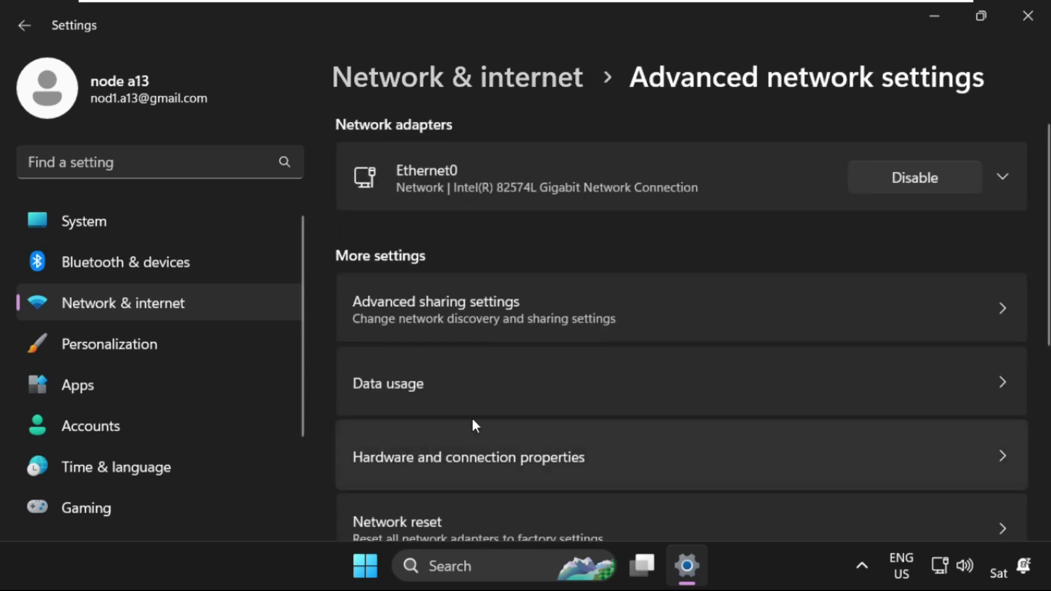
pyautogui.scroll(-5, 482, 340)
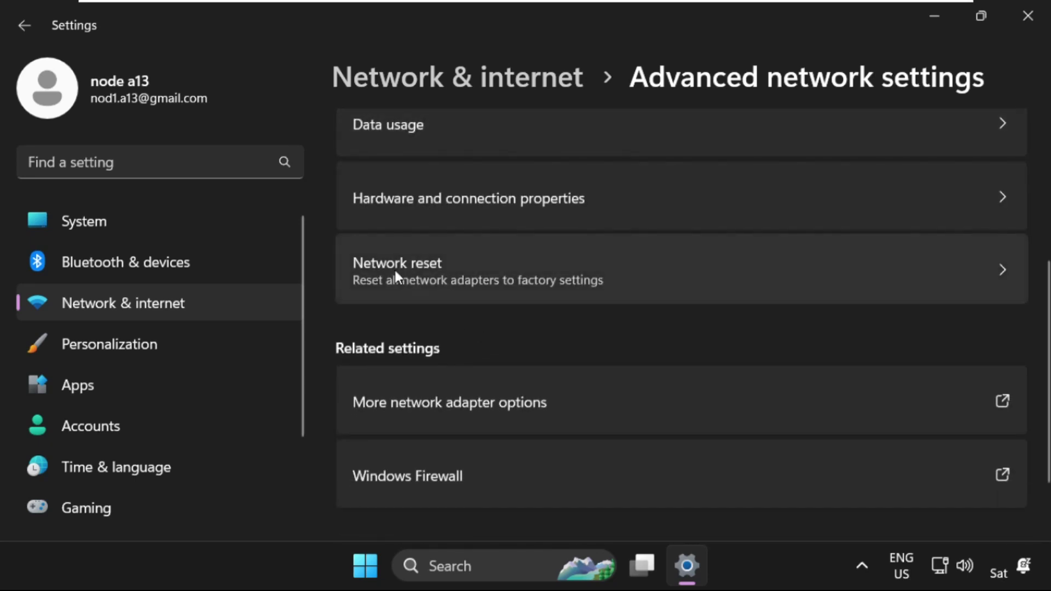
# Step: Run Network reset, confirm Yes, dismiss the 5-minute sign-out warning, and close Settings
pyautogui.click(455, 270)
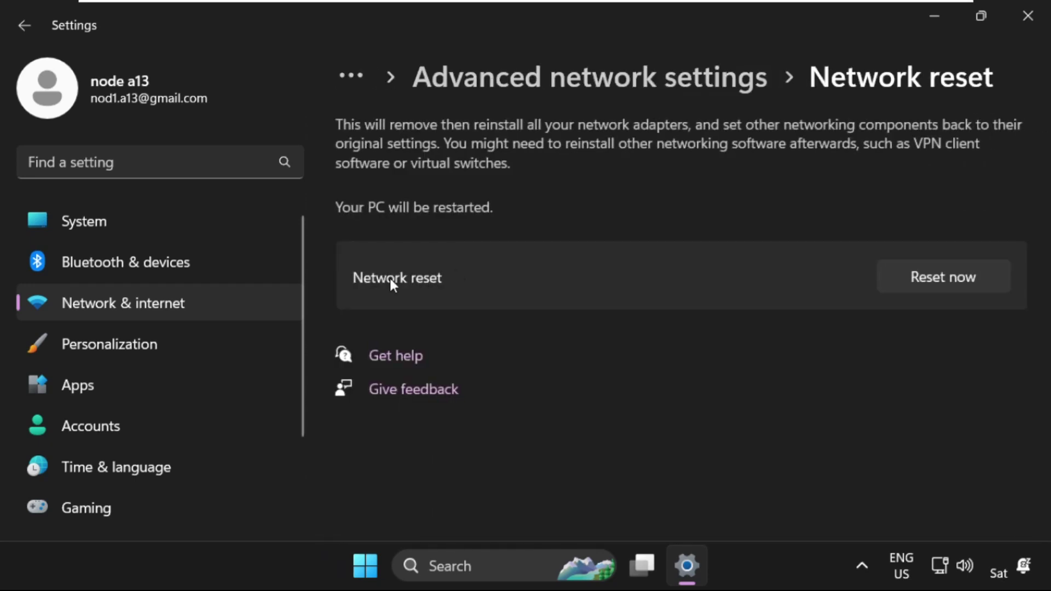
pyautogui.click(942, 280)
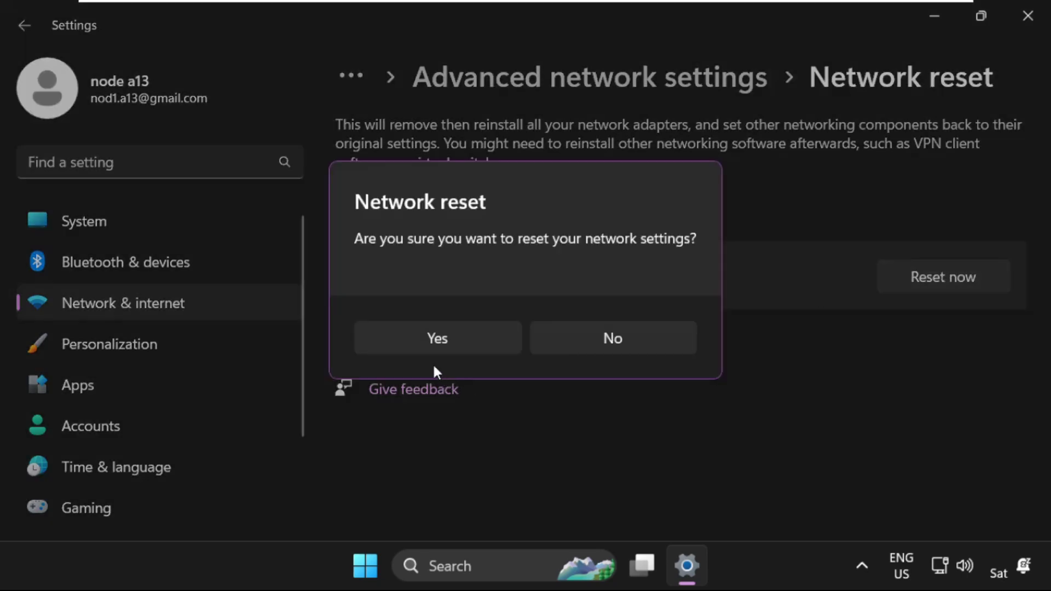
pyautogui.click(436, 342)
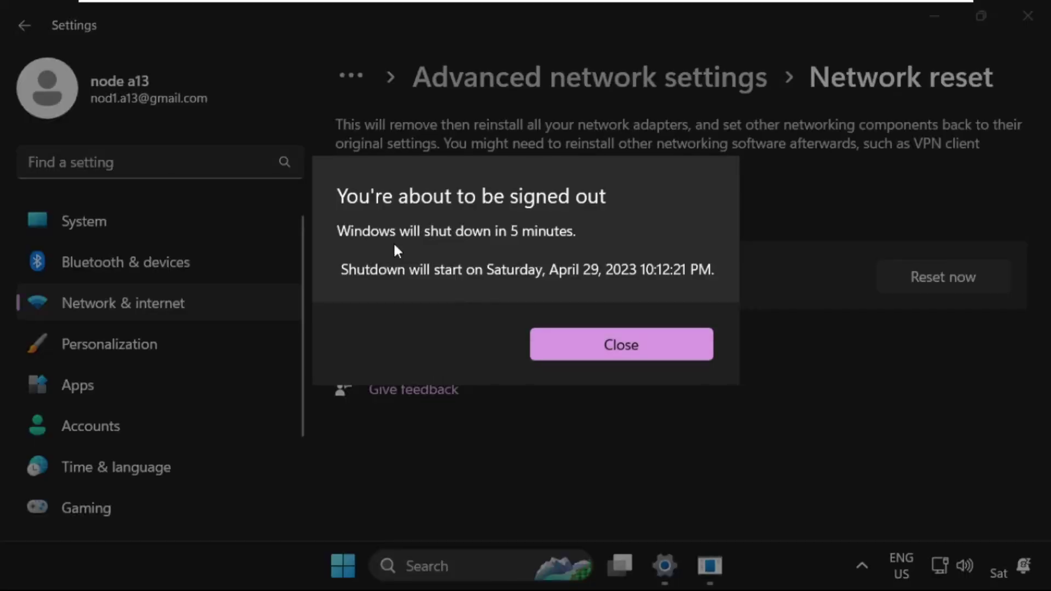
pyautogui.click(598, 352)
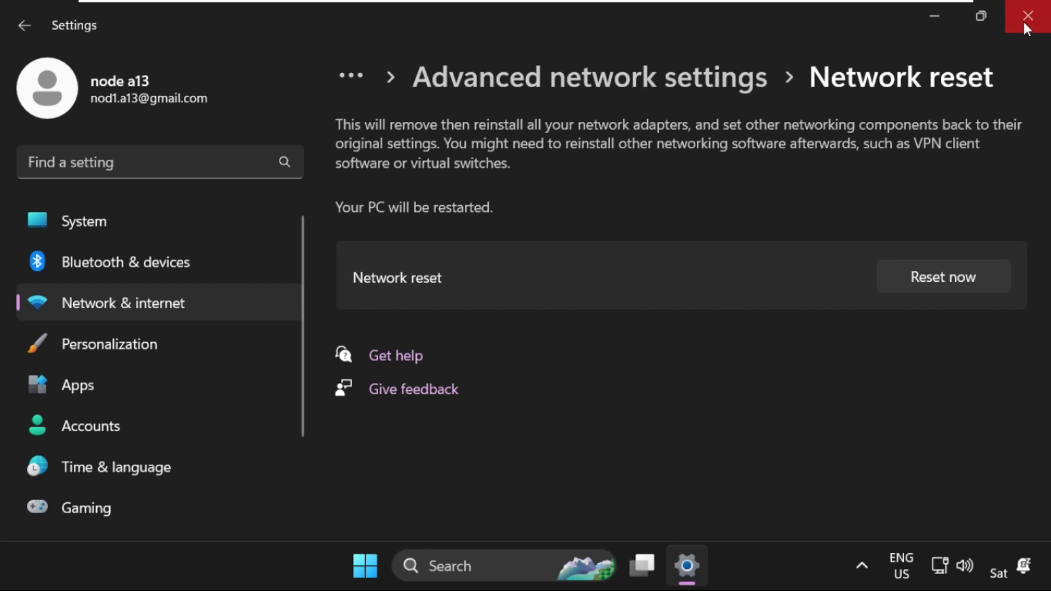
pyautogui.click(1027, 26)
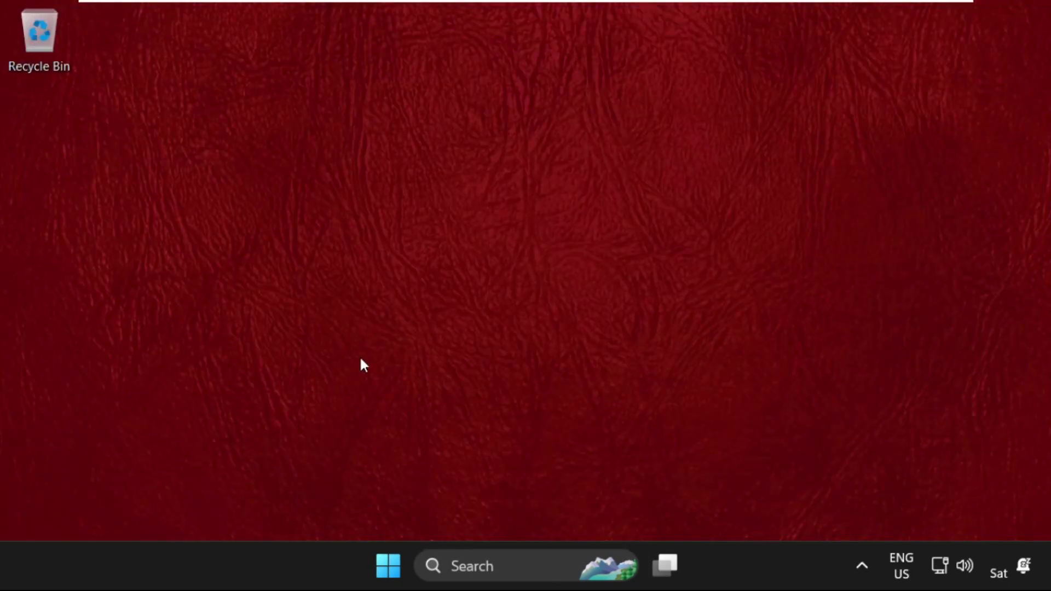
# Step: Launch Task Manager from the taskbar and browse for a program in the Create new task dialog
pyautogui.rightClick(738, 567)
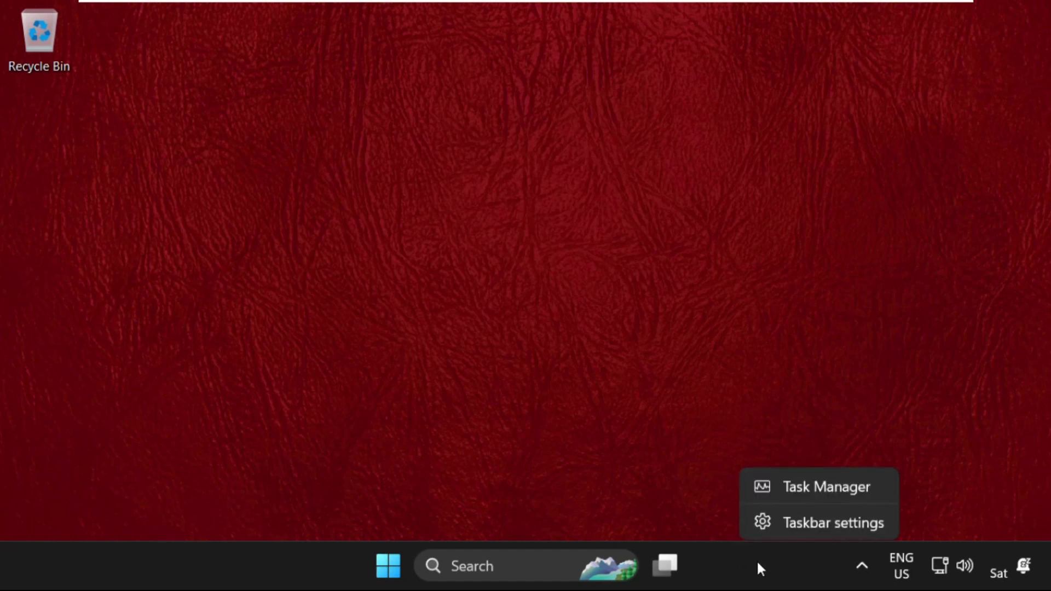
pyautogui.click(792, 488)
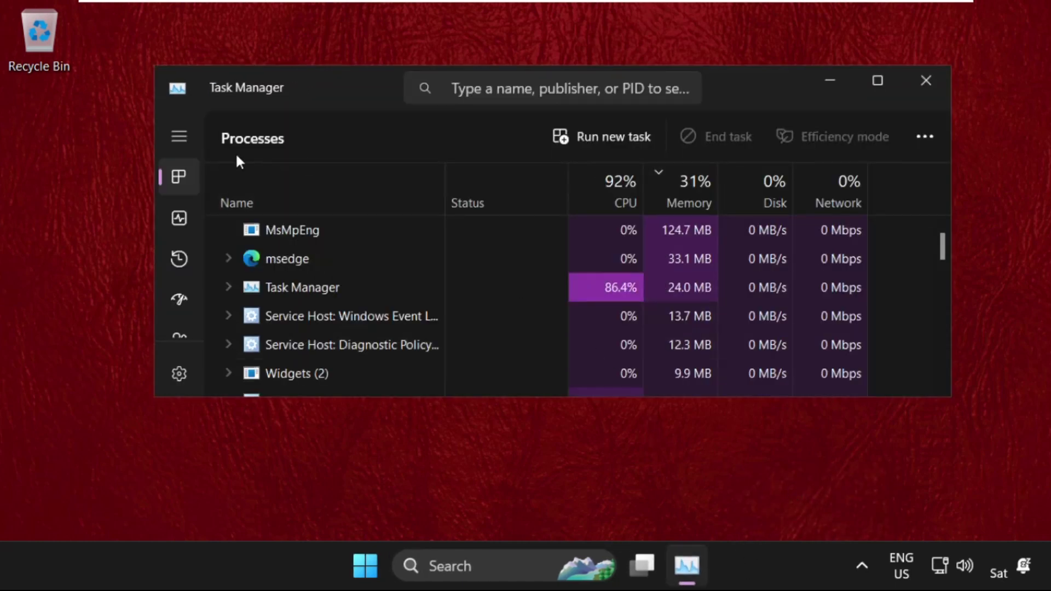
pyautogui.click(619, 141)
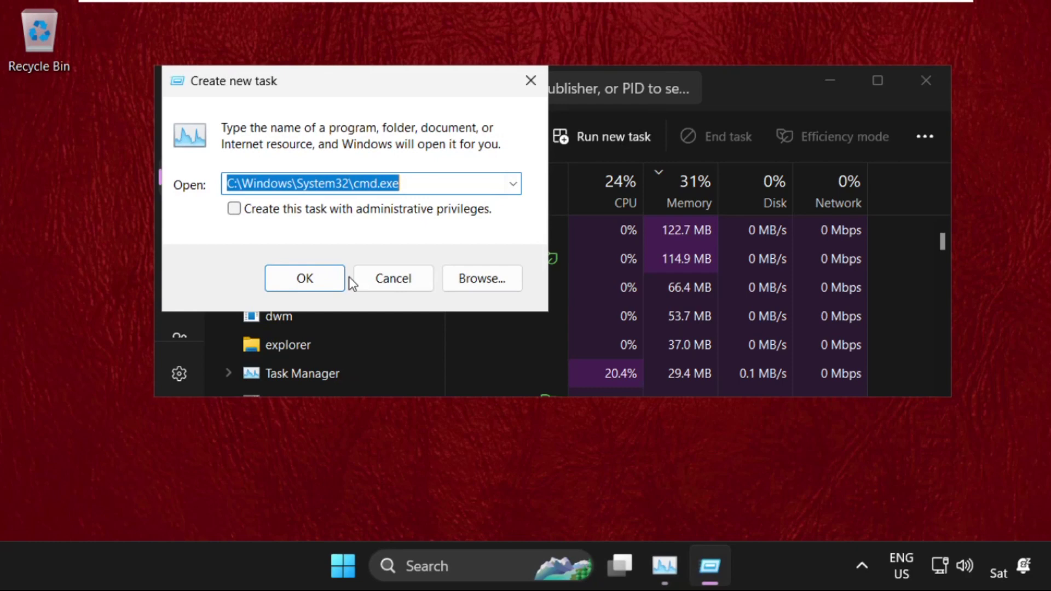
pyautogui.click(488, 284)
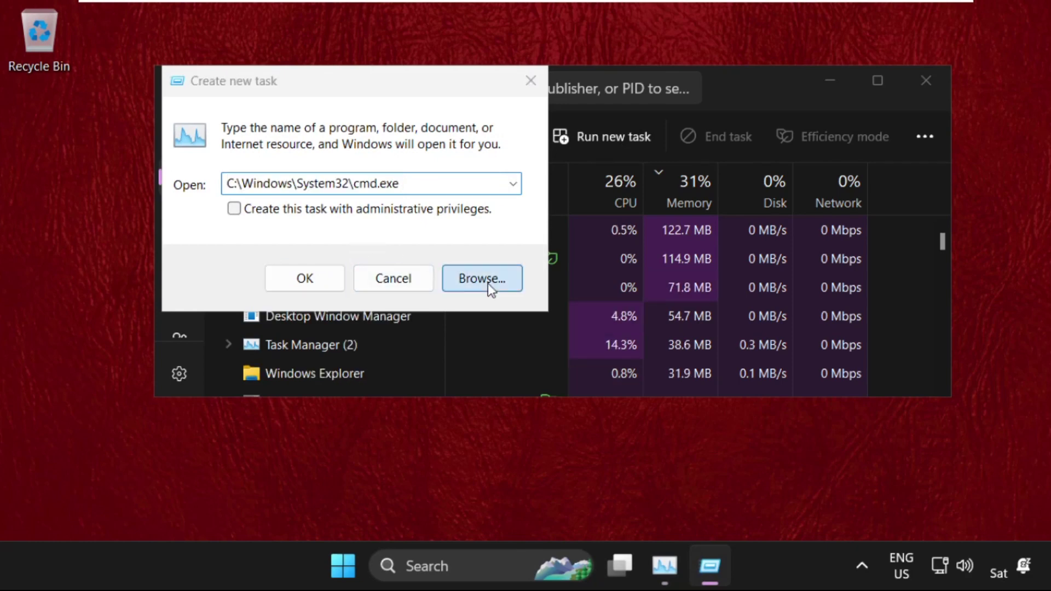
# Step: Browse from This PC through Local Disk (C:) and Windows into the System32 folder
pyautogui.click(257, 364)
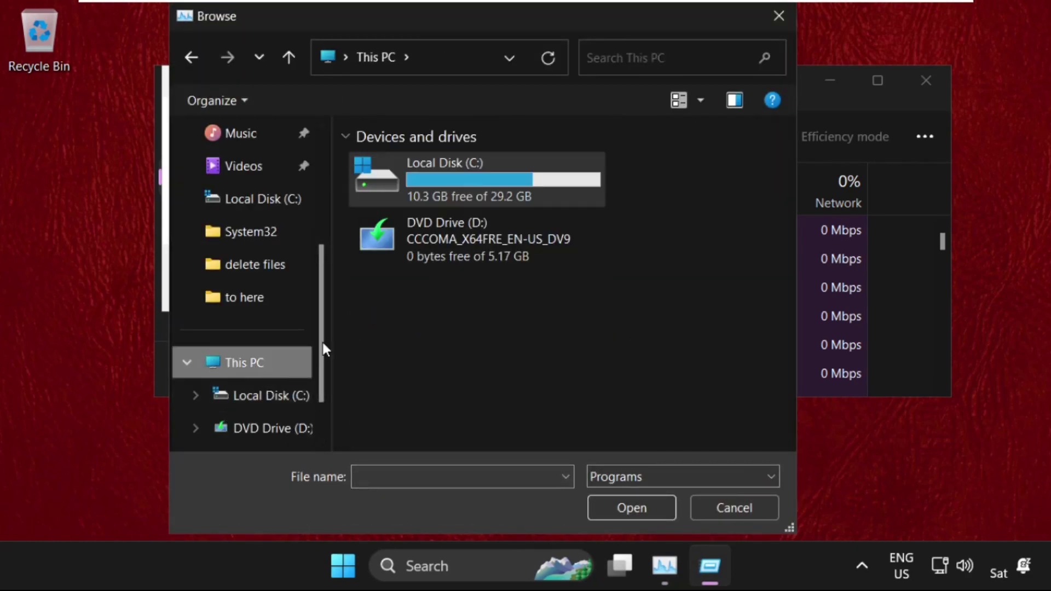
pyautogui.doubleClick(463, 184)
pyautogui.scroll(-2, 458, 290)
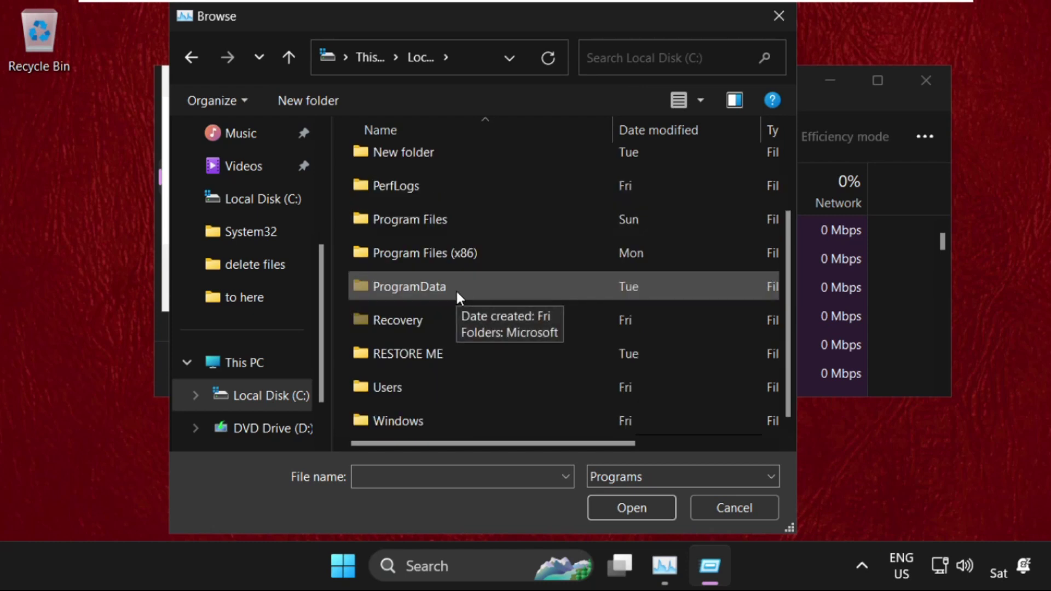
pyautogui.doubleClick(416, 420)
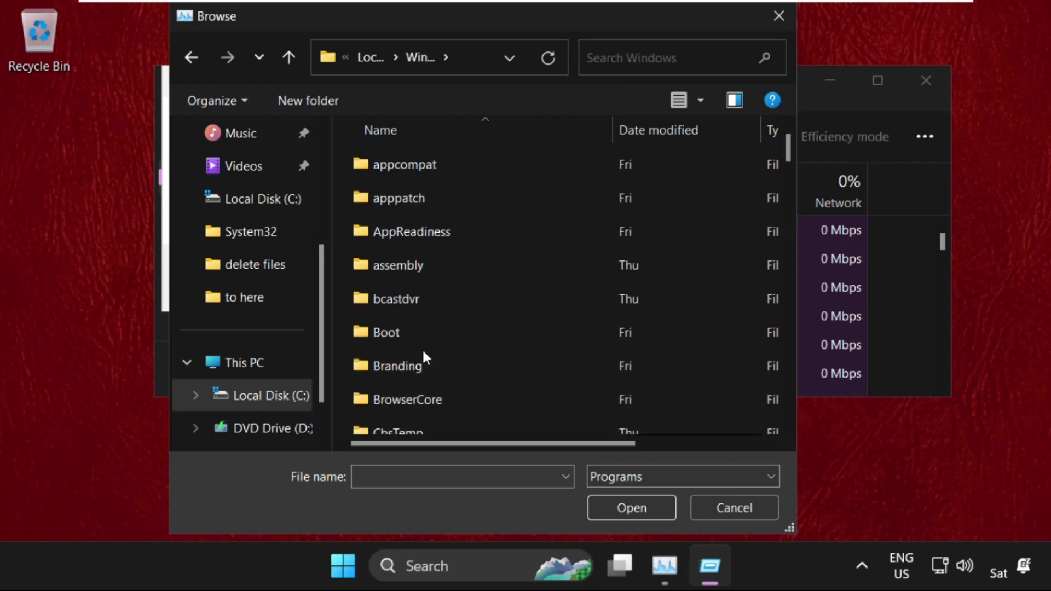
pyautogui.scroll(-15, 422, 348)
pyautogui.click(430, 355)
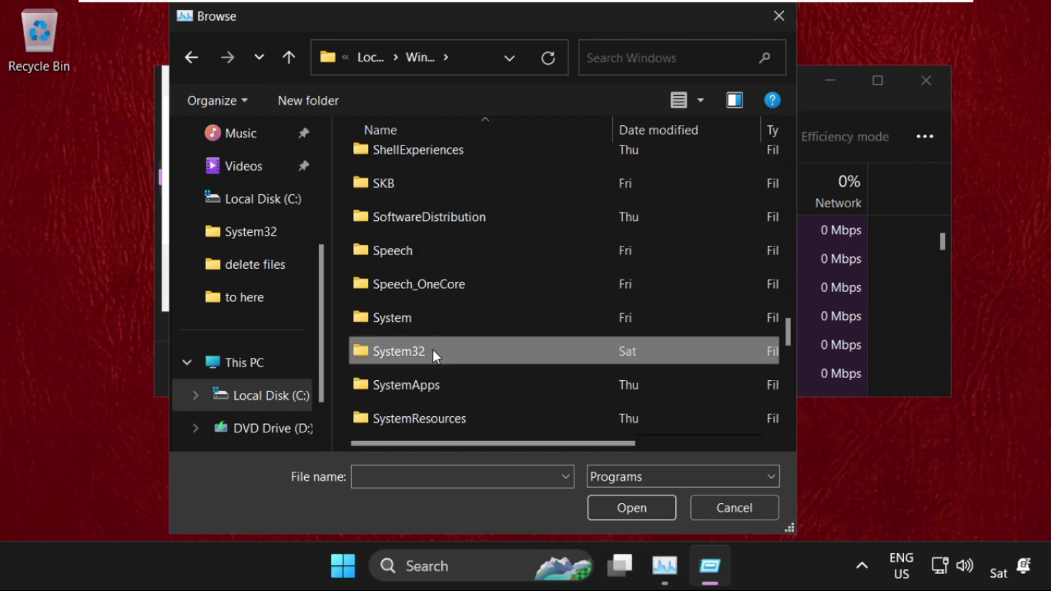
pyautogui.doubleClick(440, 351)
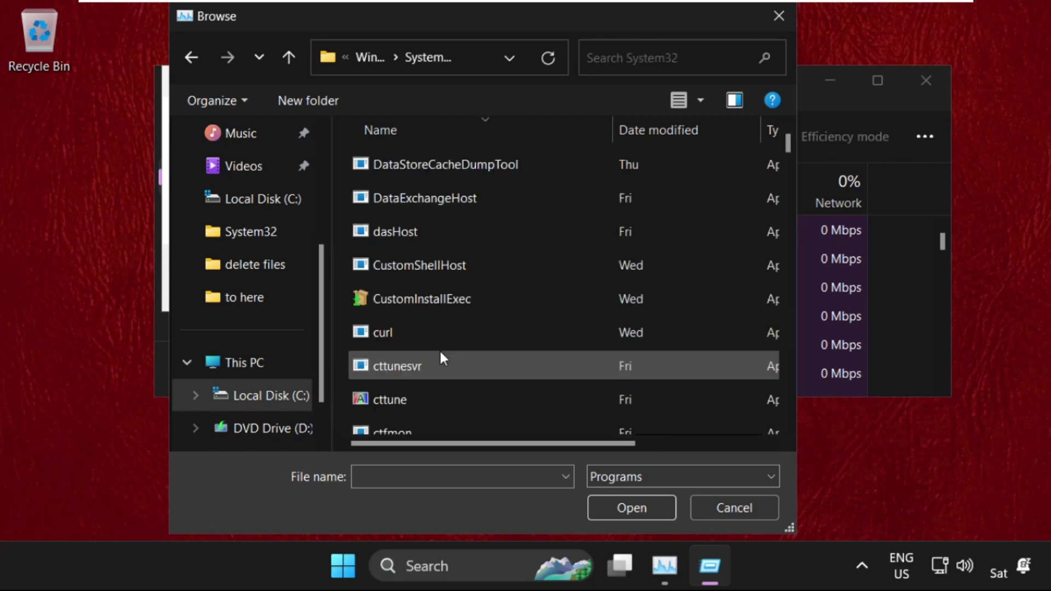
# Step: Jump to the files starting with C in System32 to locate cmd
pyautogui.scroll(10, 441, 347)
pyautogui.click(441, 343)
pyautogui.press('c')
pyautogui.scroll(-5, 443, 350)
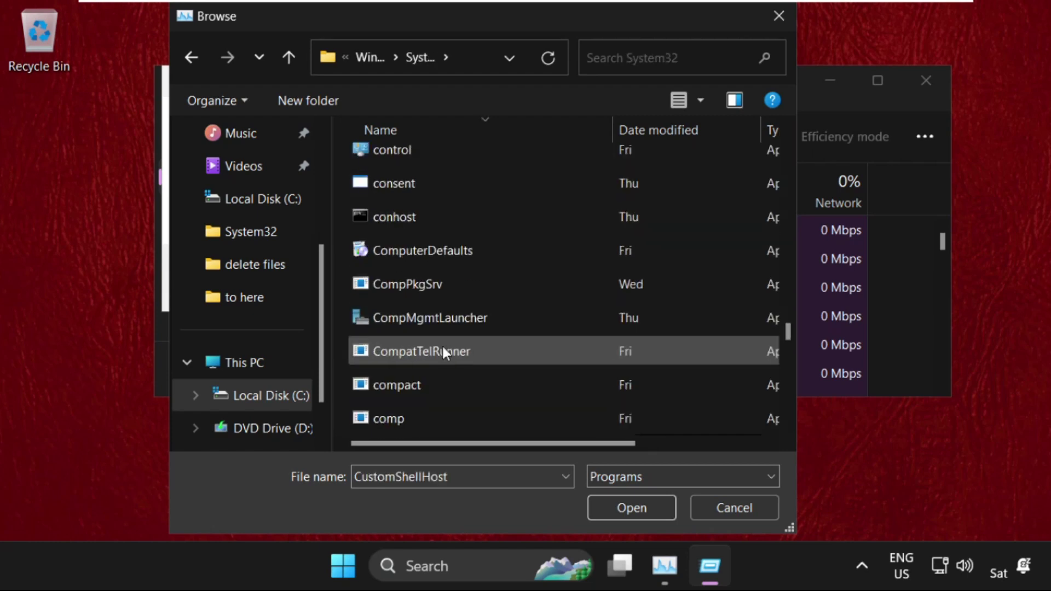
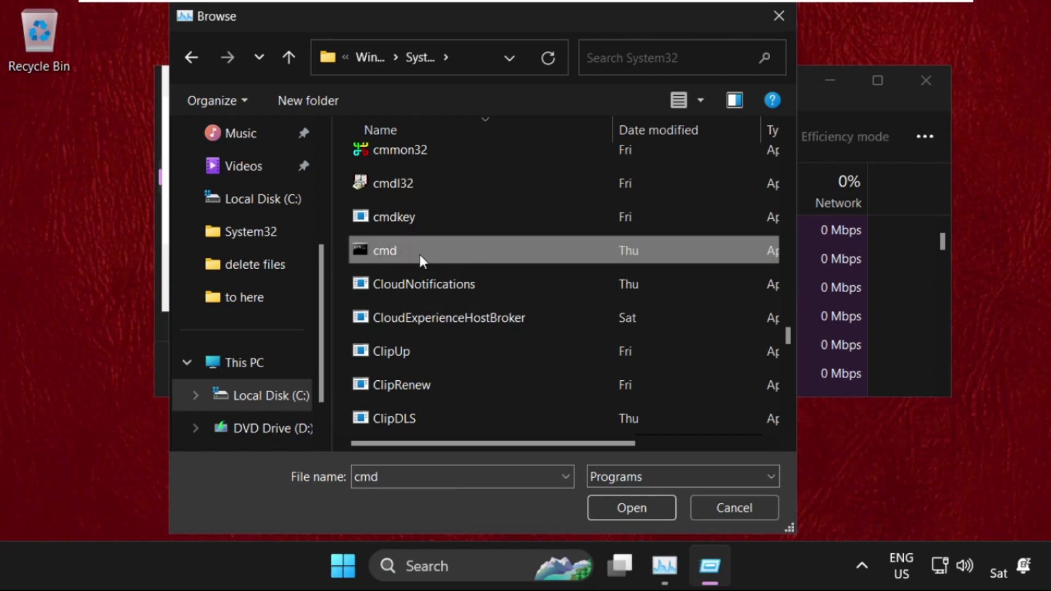
# Step: Launch System32's cmd.exe as an elevated new task, then close Task Manager
pyautogui.click(633, 501)
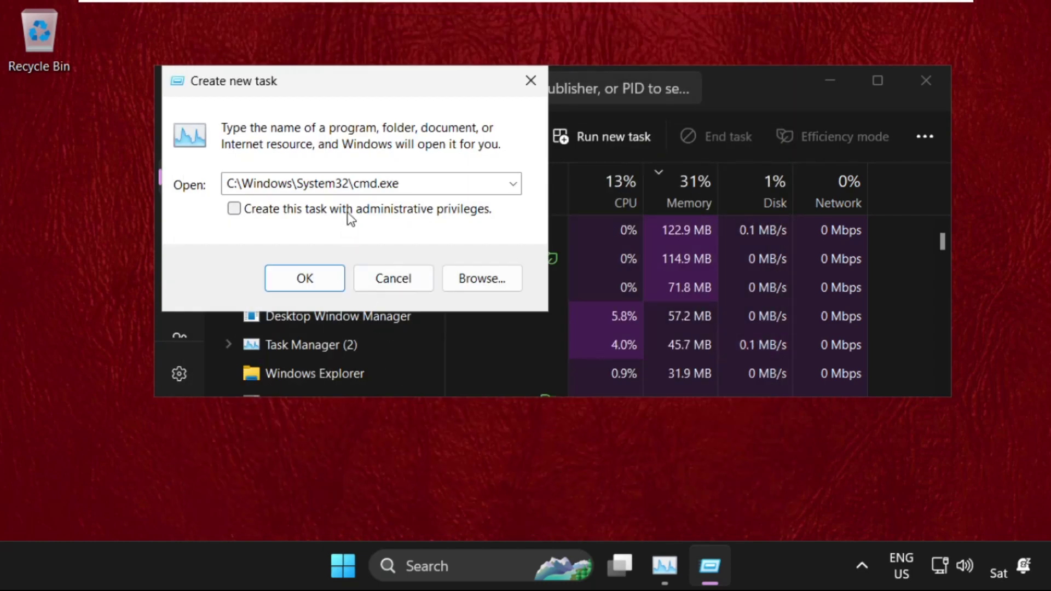
pyautogui.click(351, 219)
pyautogui.click(313, 282)
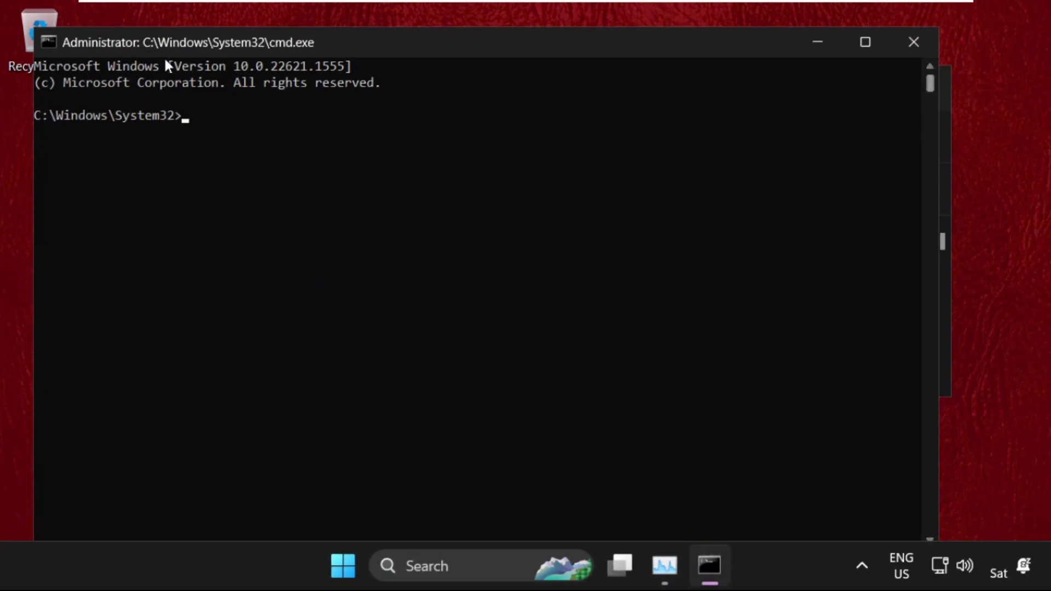
pyautogui.moveTo(33, 28); pyautogui.dragTo(179, 308)
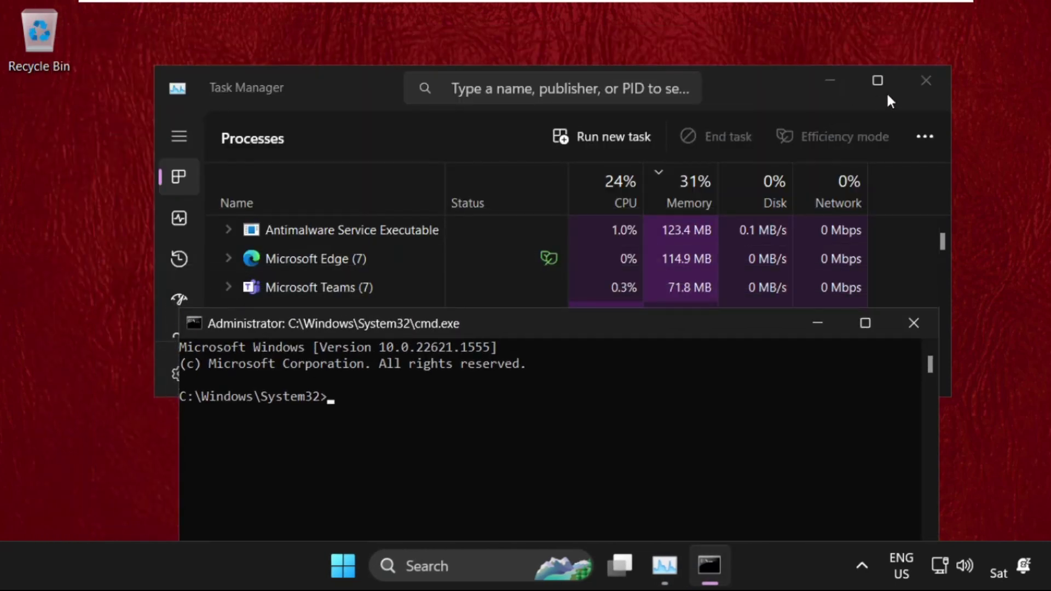
pyautogui.click(927, 80)
# Step: Run netsh int ip reset with the log written to c:\resetlog.txt
pyautogui.moveTo(570, 321); pyautogui.dragTo(556, 137)
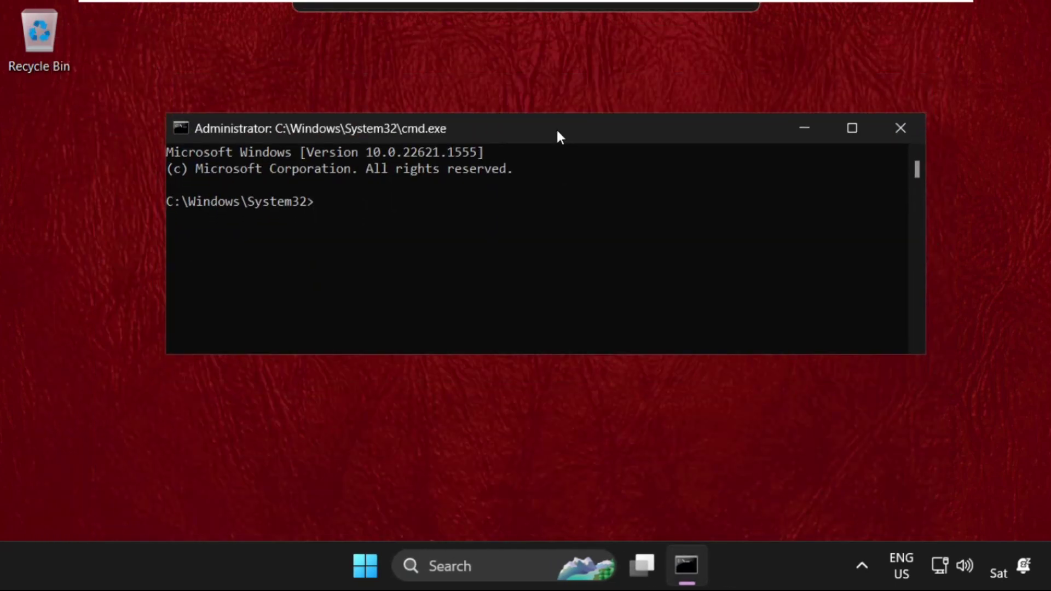
pyautogui.write('n')
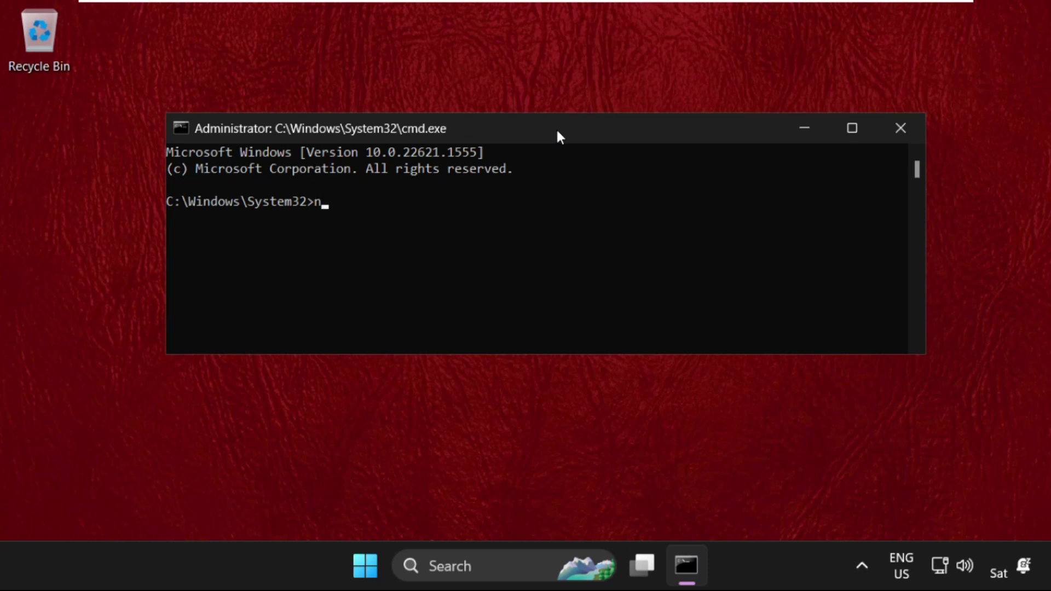
pyautogui.write('etsh int ip res')
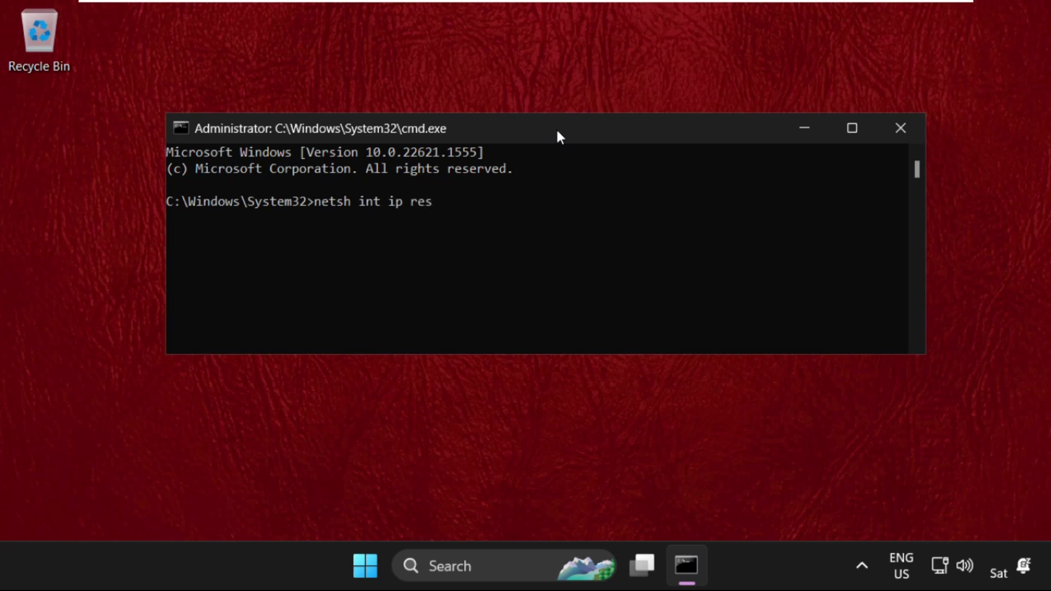
pyautogui.write('et c:\\resetlo')
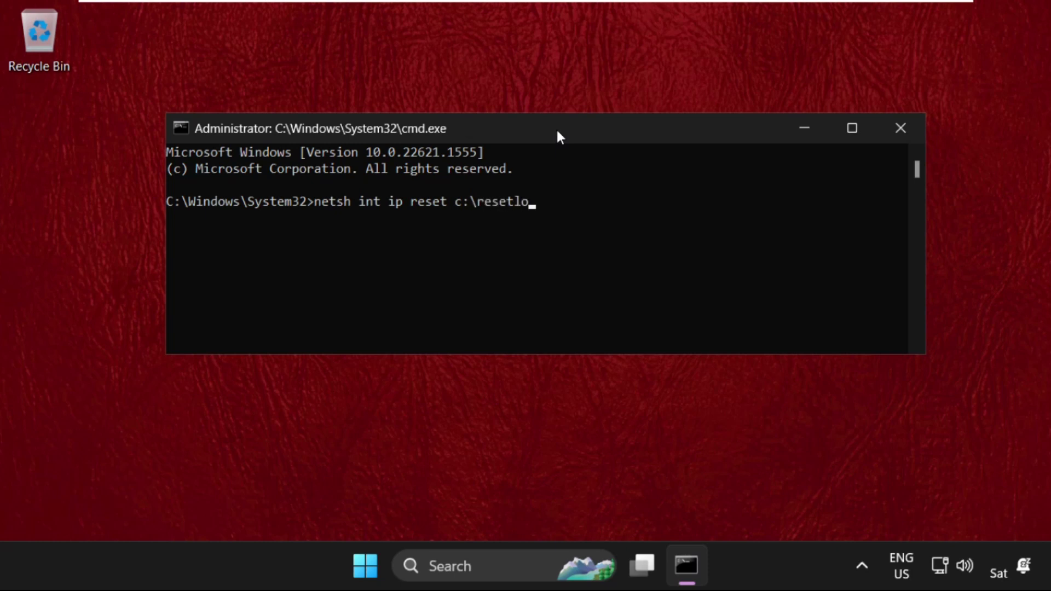
pyautogui.write('g.txt')
pyautogui.press('Return')
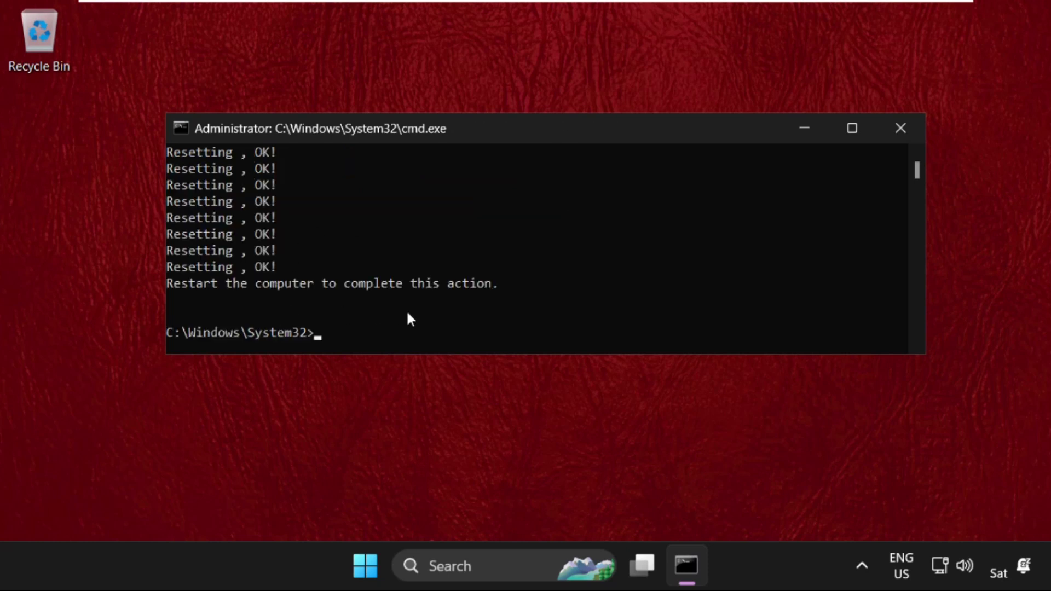
# Step: Run netsh winsock reset to reset the Winsock Catalog
pyautogui.write('netsh winso')
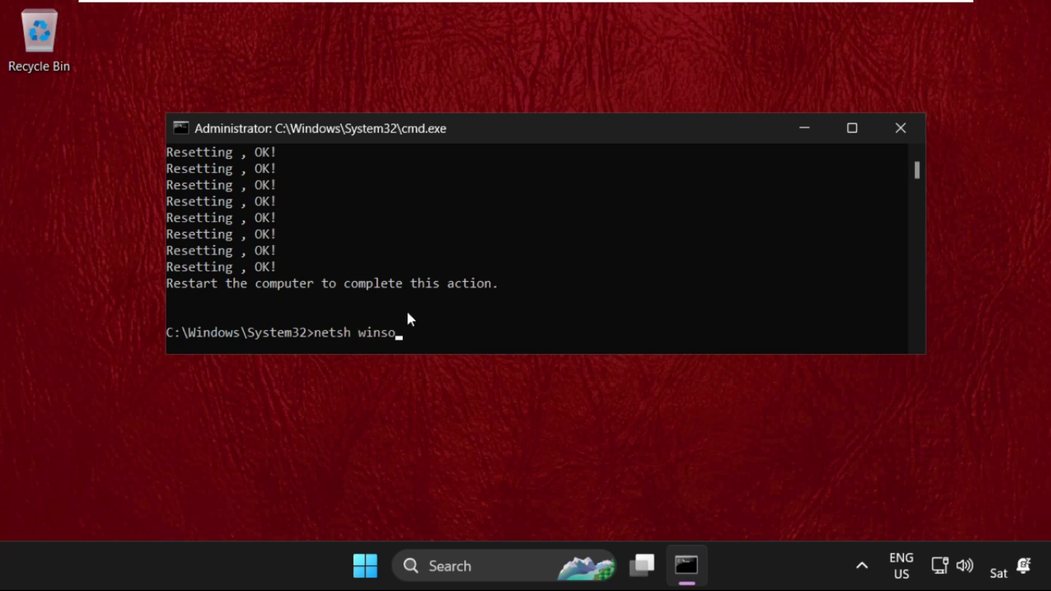
pyautogui.write('reset')
pyautogui.press('Return')
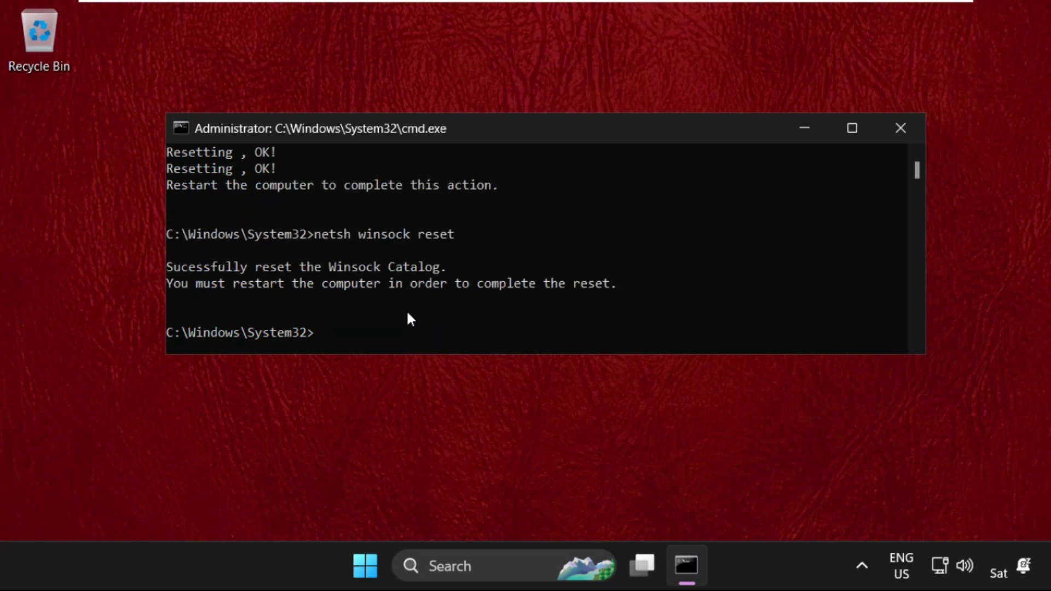
# Step: Flush the DNS resolver cache with ipconfig /flushdns, then exit Command Prompt
pyautogui.write('ipconfig /flushdns')
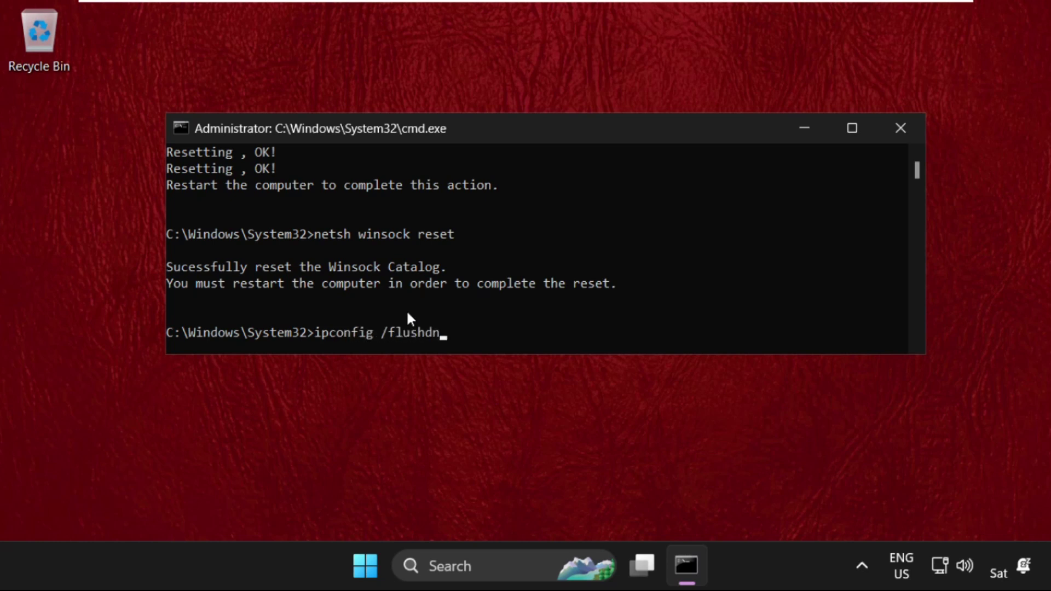
pyautogui.press('Return')
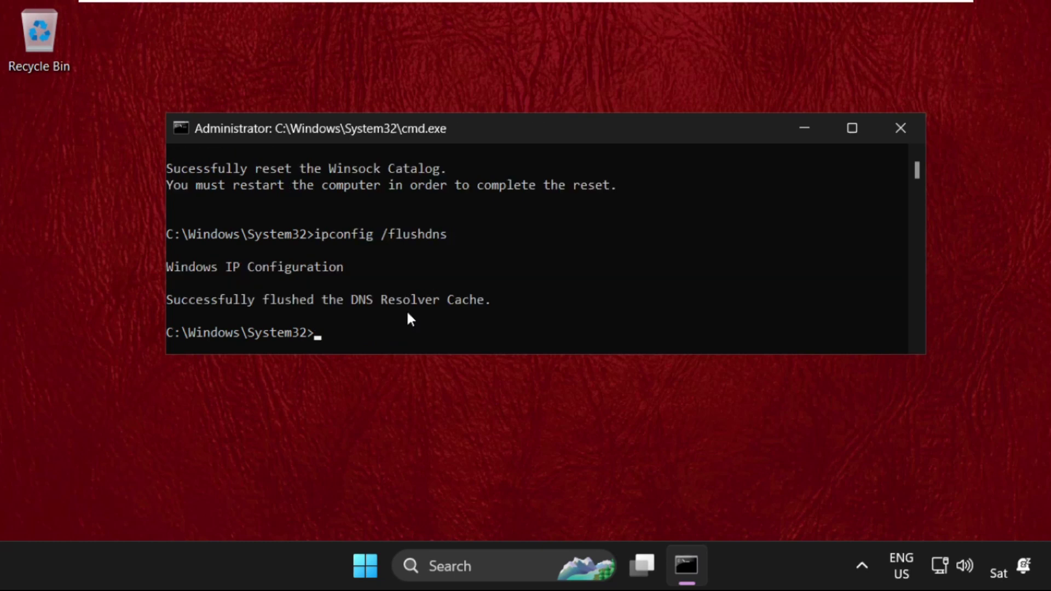
pyautogui.write('exit')
pyautogui.press('Return')
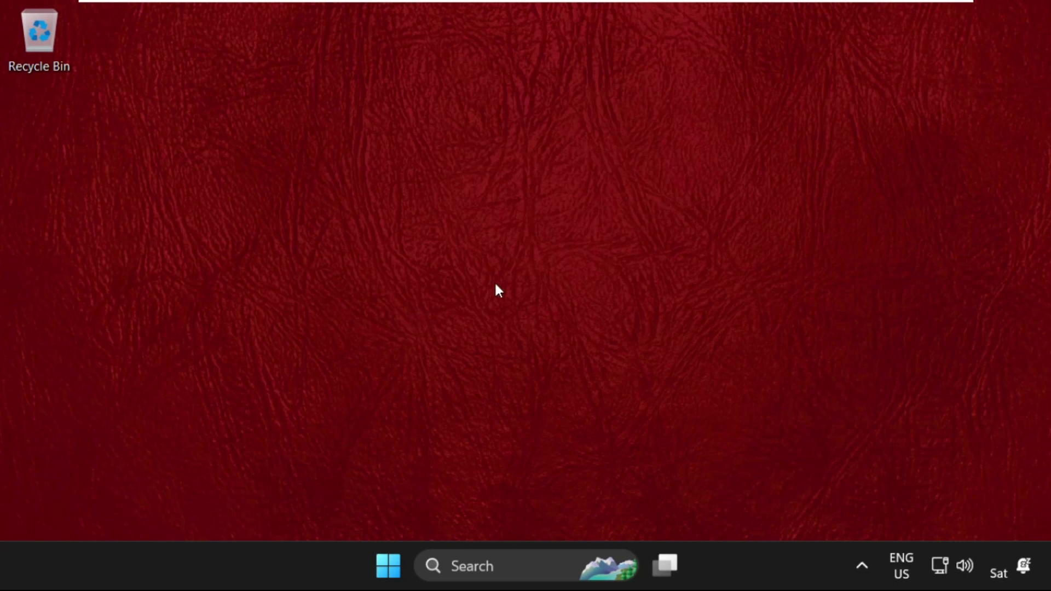
# Step: Show the Start menu's power options, including Restart
pyautogui.click(388, 564)
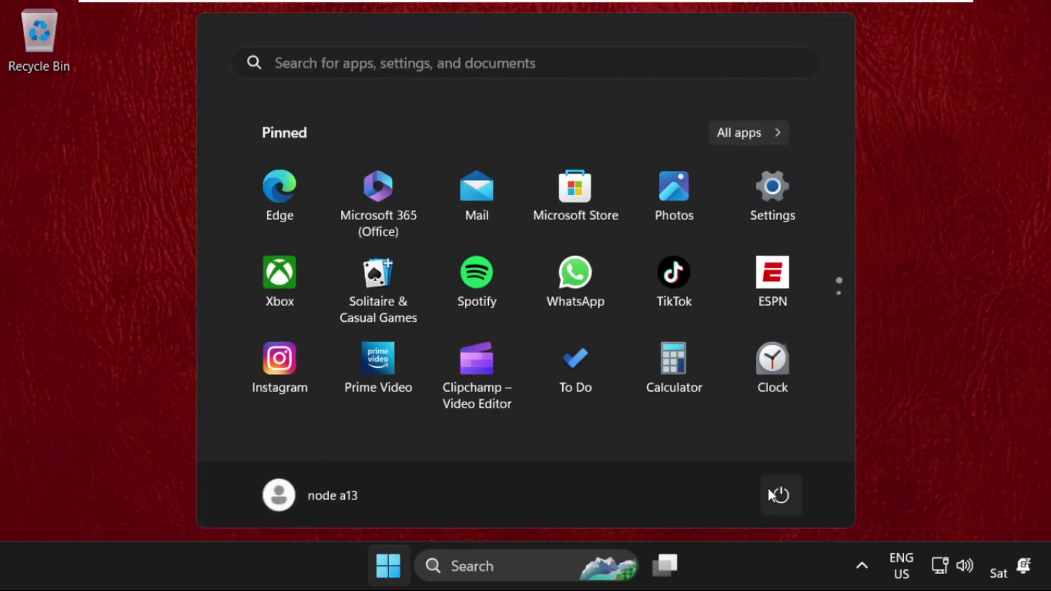
pyautogui.click(770, 493)
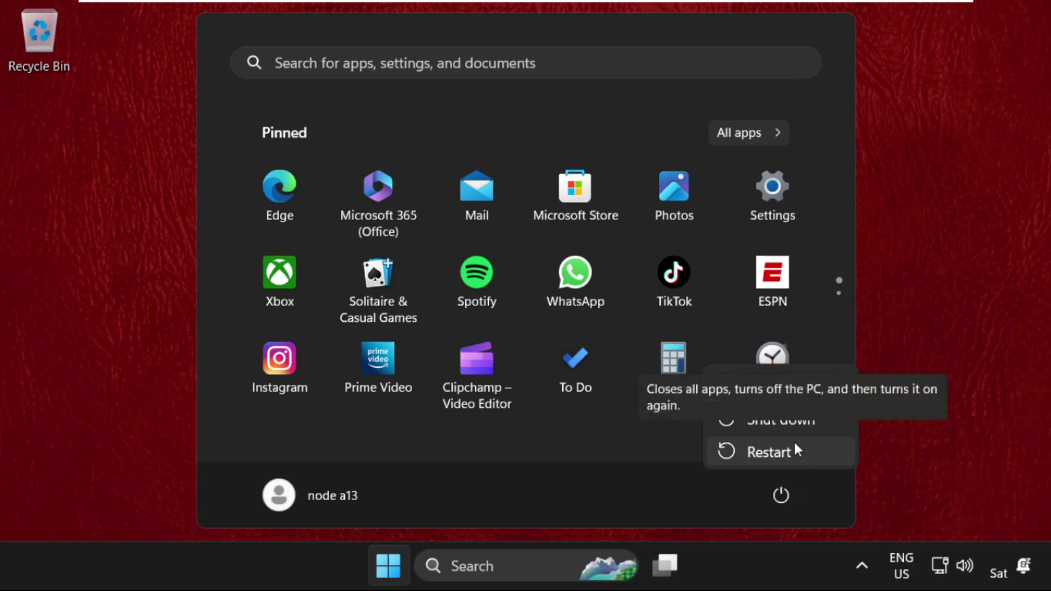